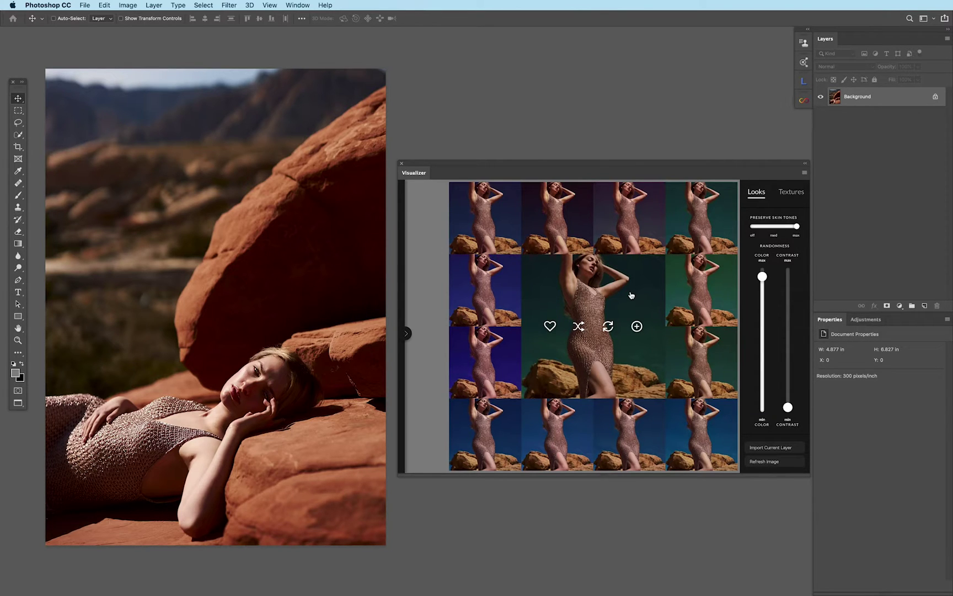
# Step: Load the open photo into the Visualizer previews, limiting them to a rectangular selection around the woman's head, arm and nearby rocks
pyautogui.click(764, 463)
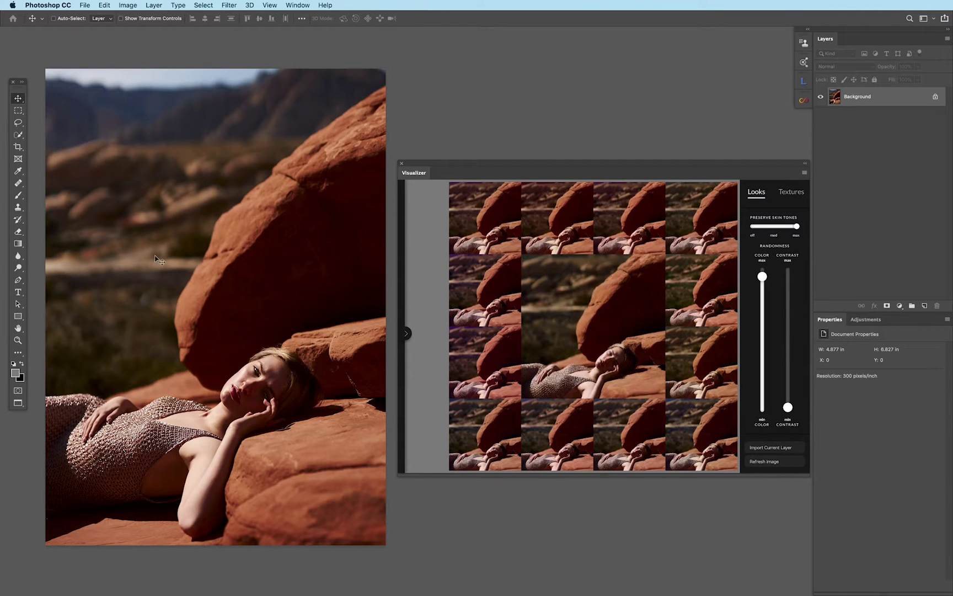
pyautogui.click(16, 112)
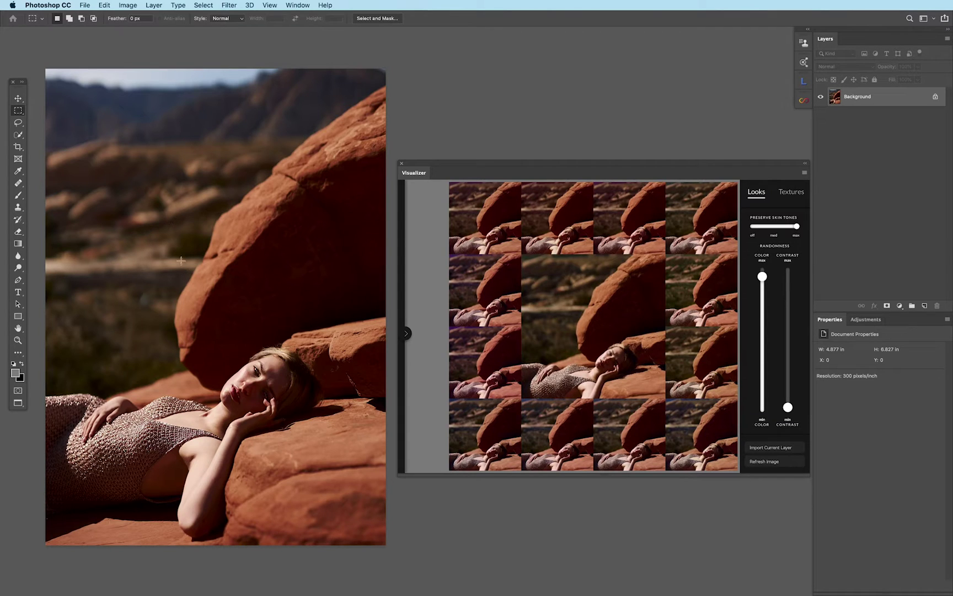
pyautogui.moveTo(181, 260); pyautogui.dragTo(309, 480)
pyautogui.click(766, 461)
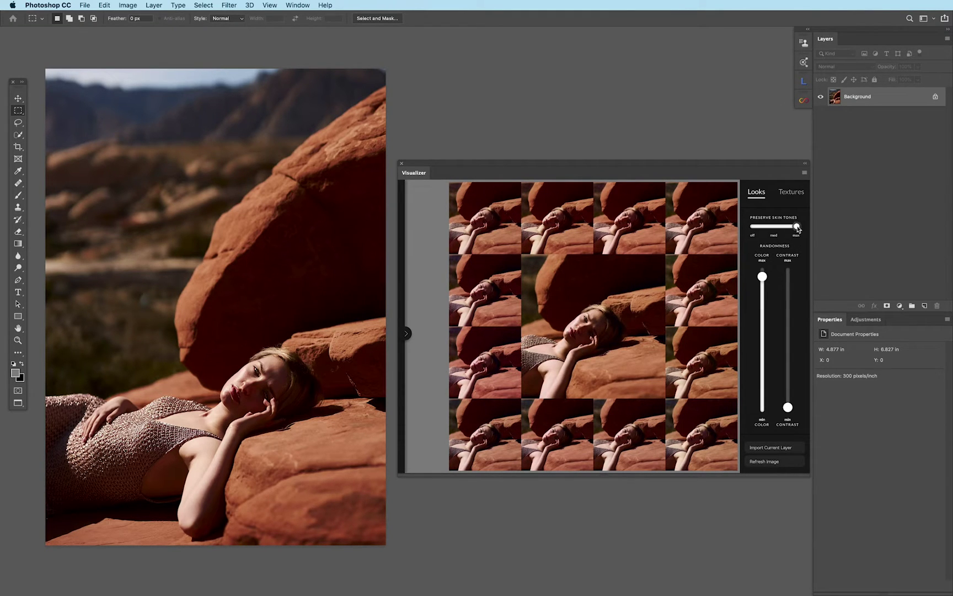
# Step: Turn Preserve Skin Tones off and raise the contrast randomness to maximum for the generated looks
pyautogui.moveTo(797, 228); pyautogui.dragTo(754, 227)
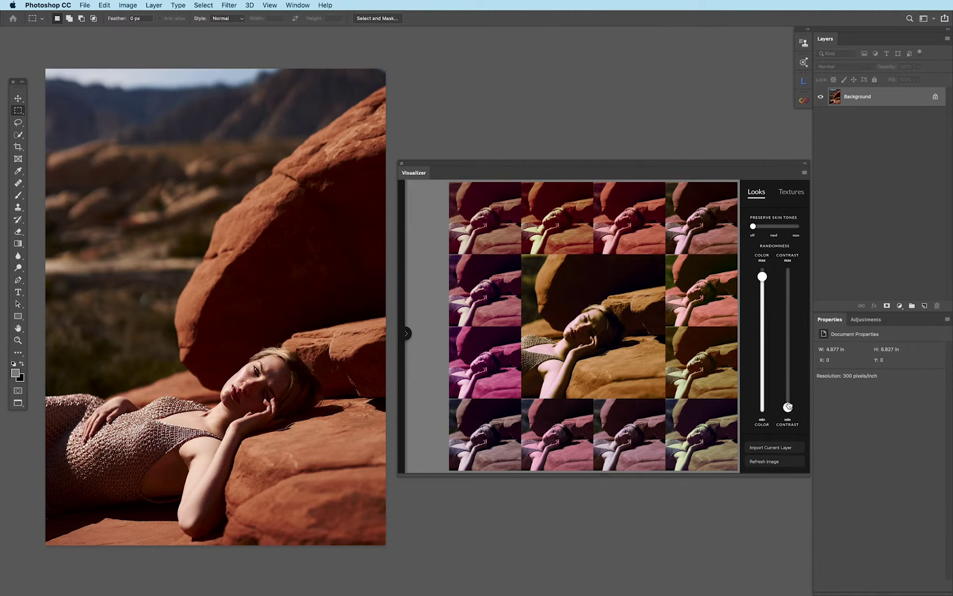
pyautogui.moveTo(788, 407); pyautogui.dragTo(787, 273)
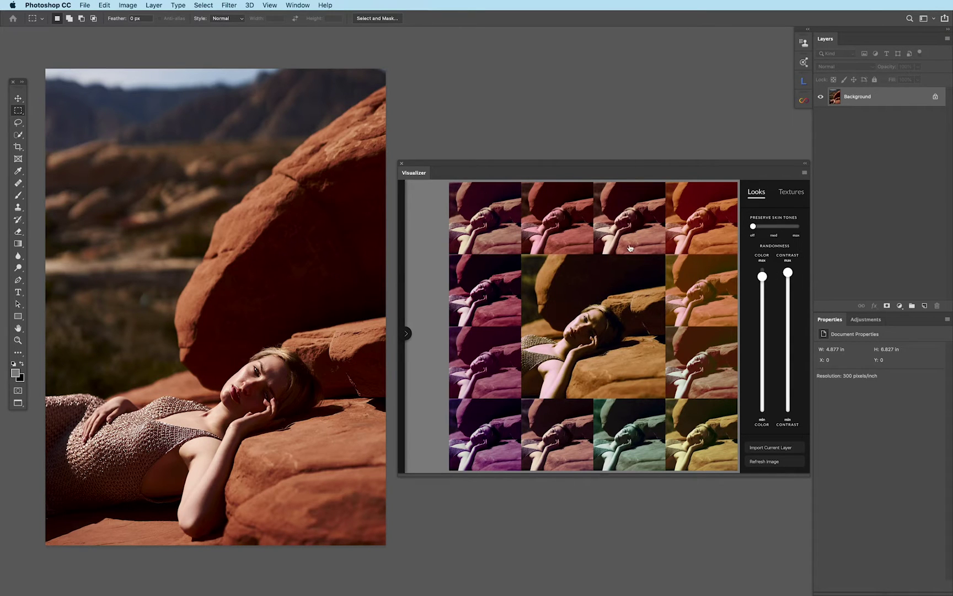
# Step: Generate successive rounds of look variations, choosing in turn a reddish, an orange, a muted gray and a golden-brown look as the base
pyautogui.moveTo(616, 283)
pyautogui.click(559, 229)
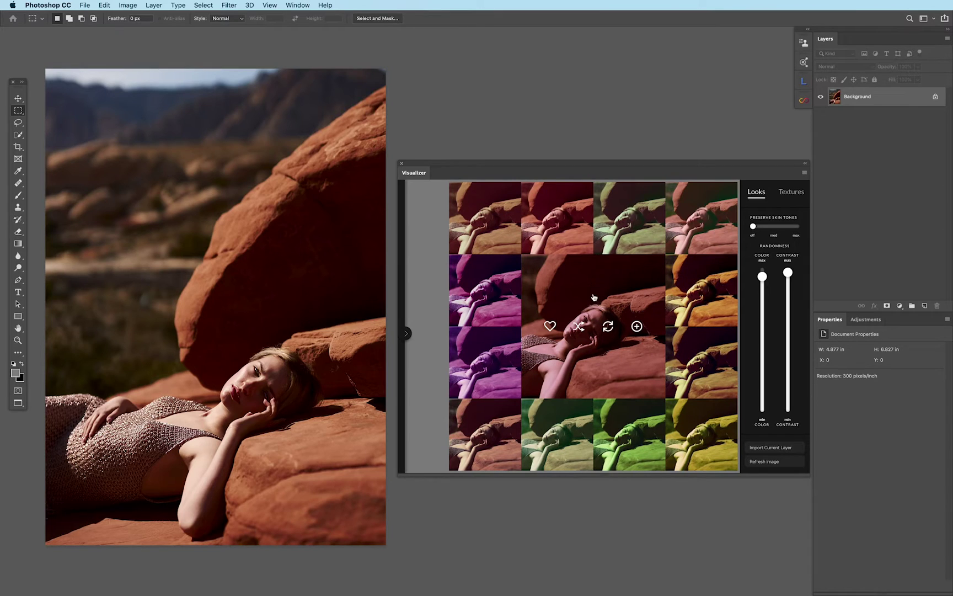
pyautogui.click(608, 325)
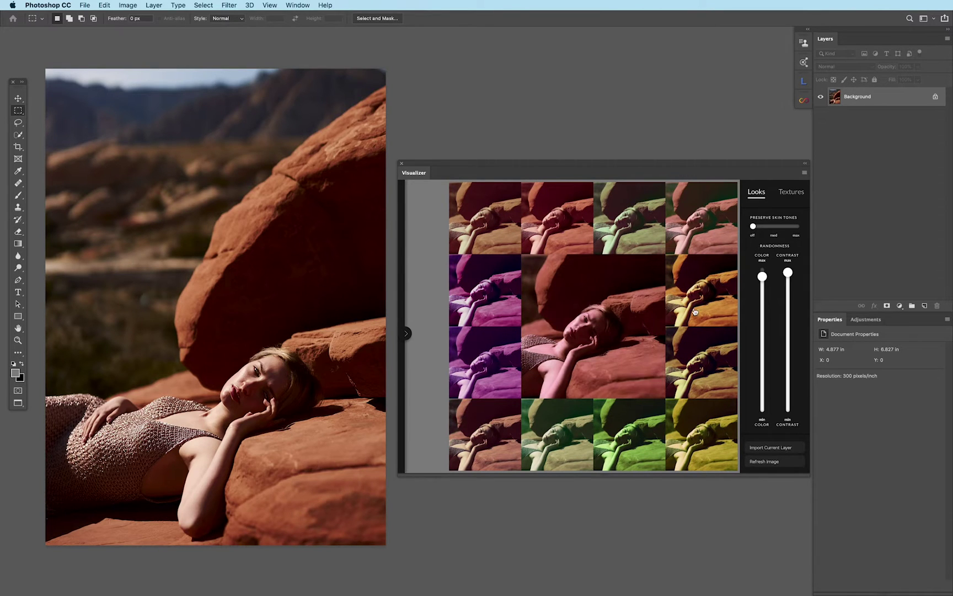
pyautogui.click(715, 281)
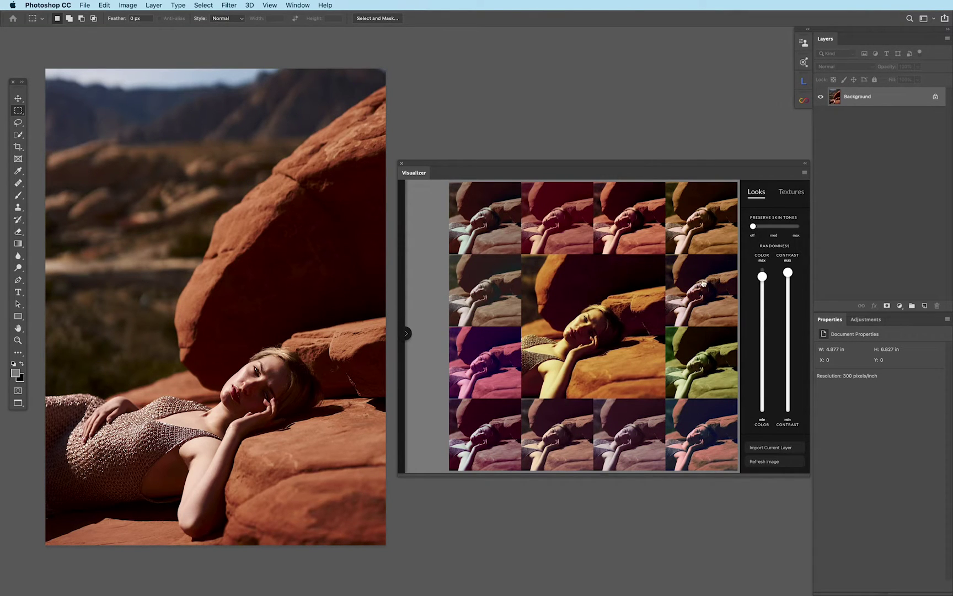
pyautogui.moveTo(589, 296)
pyautogui.click(499, 288)
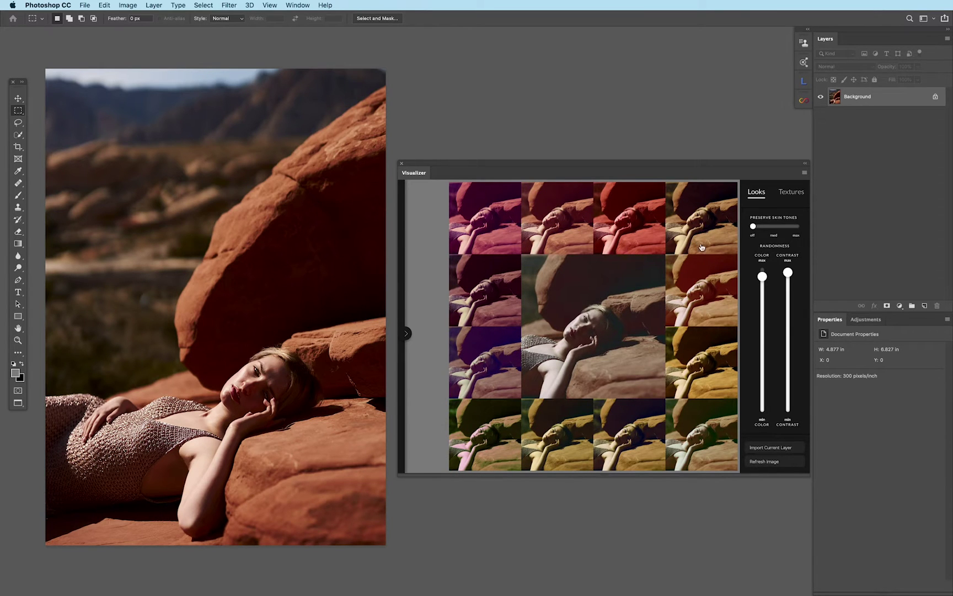
pyautogui.click(714, 218)
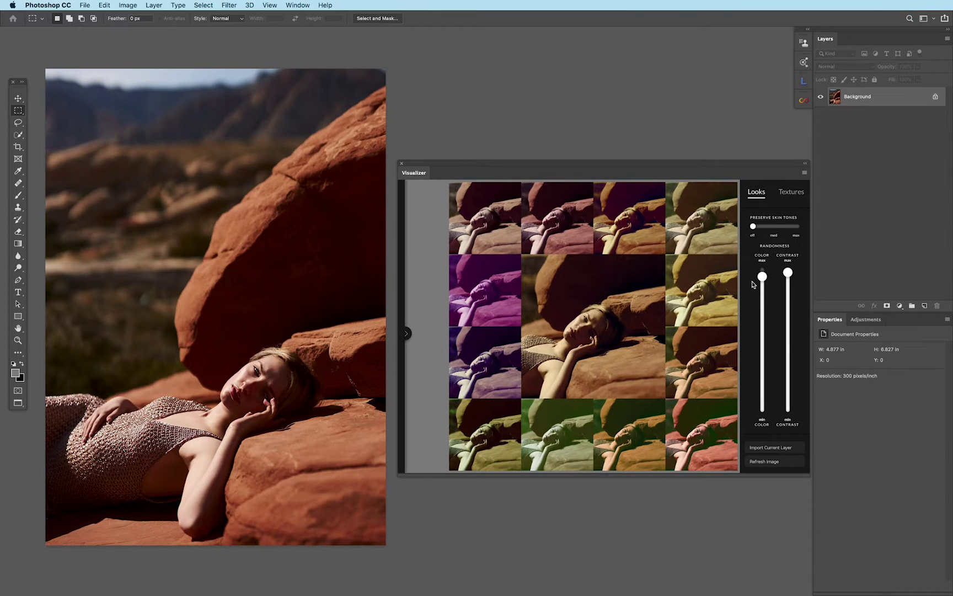
# Step: Reduce both the contrast and the color randomness to minimum for subtler look variations
pyautogui.moveTo(548, 339)
pyautogui.moveTo(788, 273); pyautogui.dragTo(787, 413)
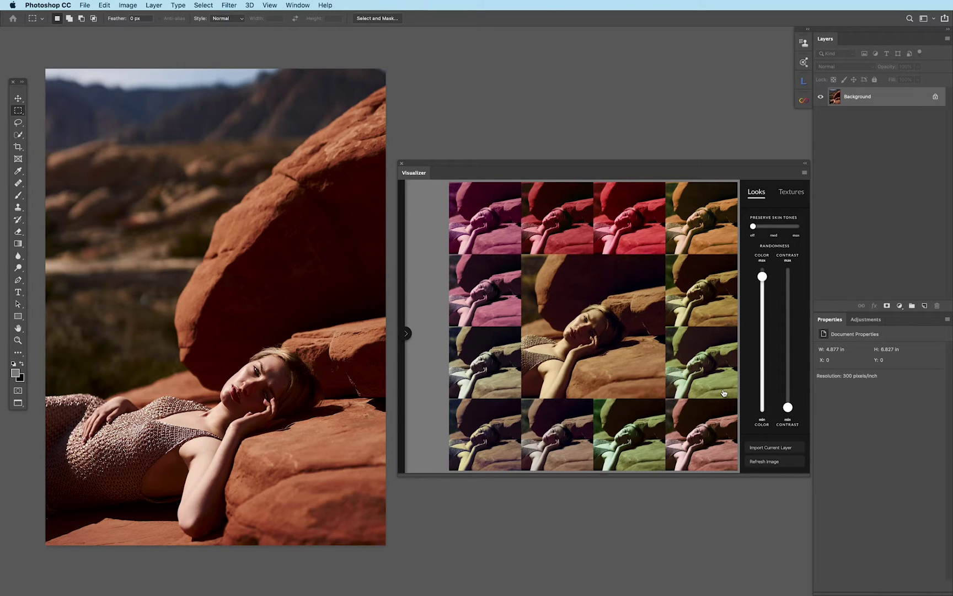
pyautogui.moveTo(639, 335)
pyautogui.moveTo(763, 276); pyautogui.dragTo(761, 405)
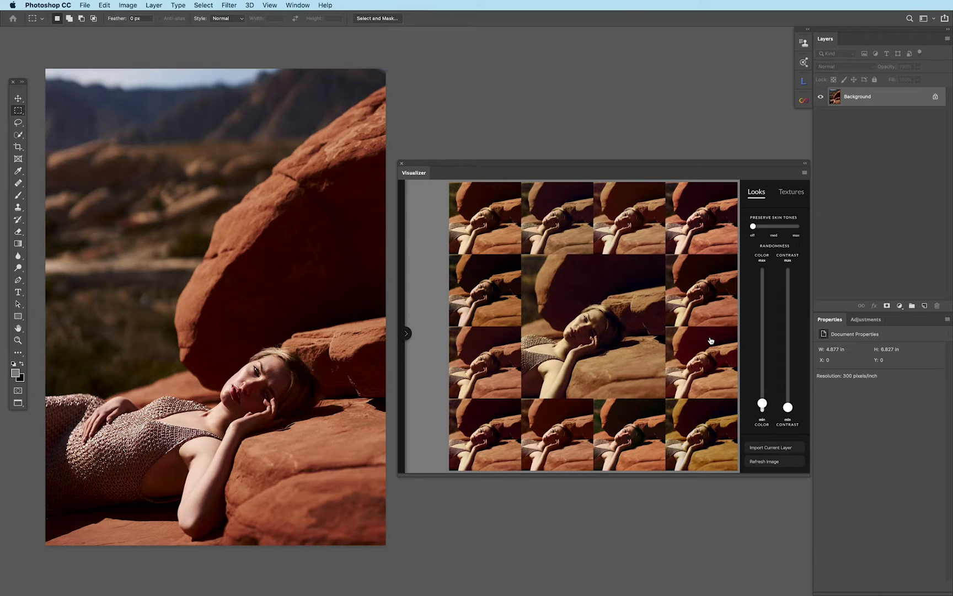
# Step: Try several looks from the grid on the full photo, ending with the warm red-brown one with muted dark hills
pyautogui.click(633, 208)
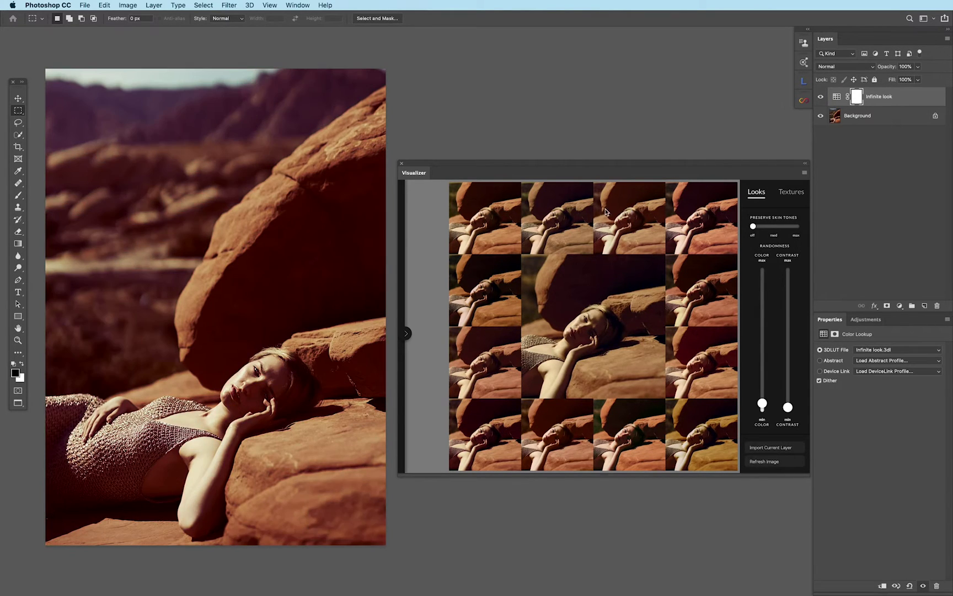
pyautogui.click(560, 210)
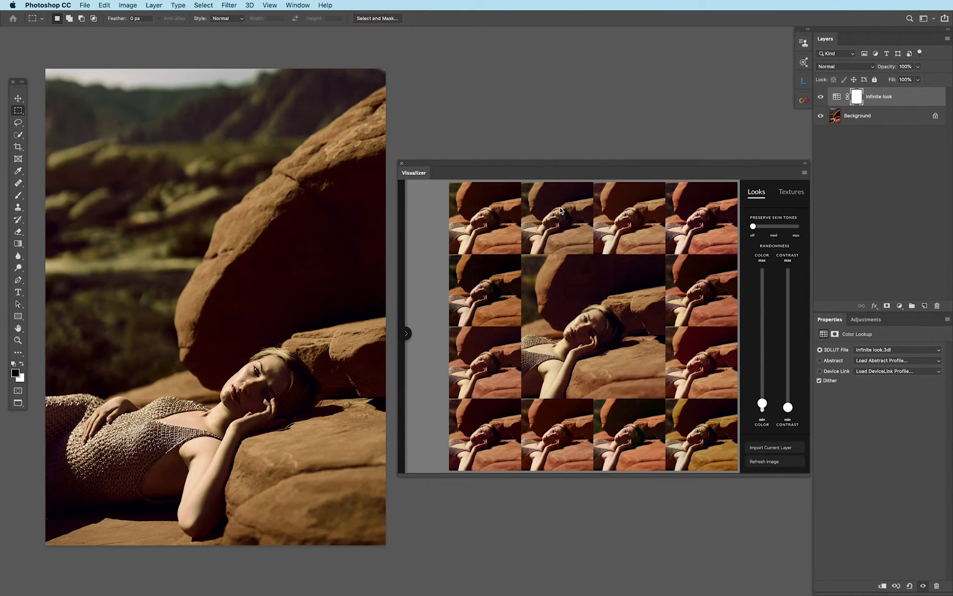
pyautogui.click(495, 215)
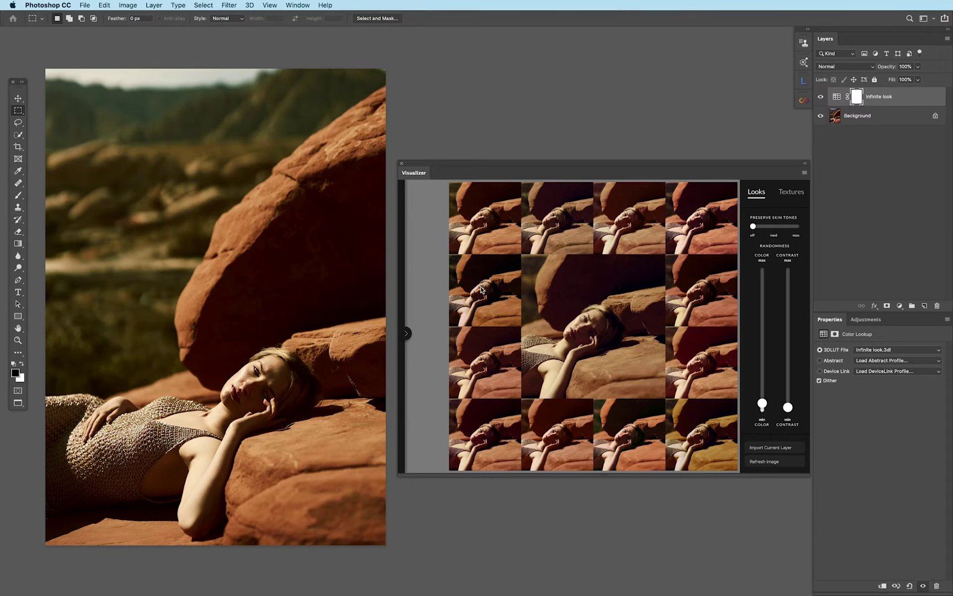
pyautogui.click(486, 341)
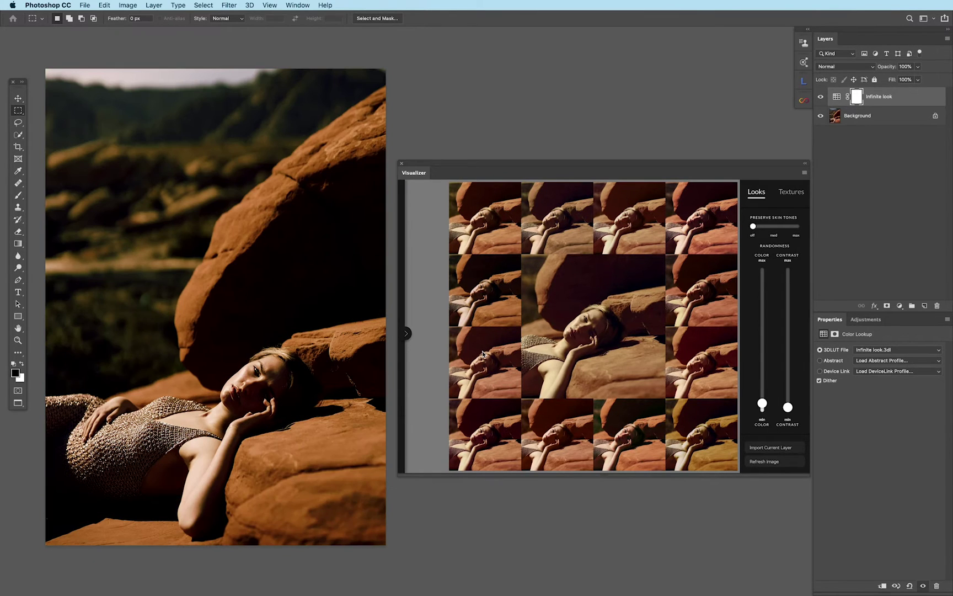
pyautogui.click(488, 429)
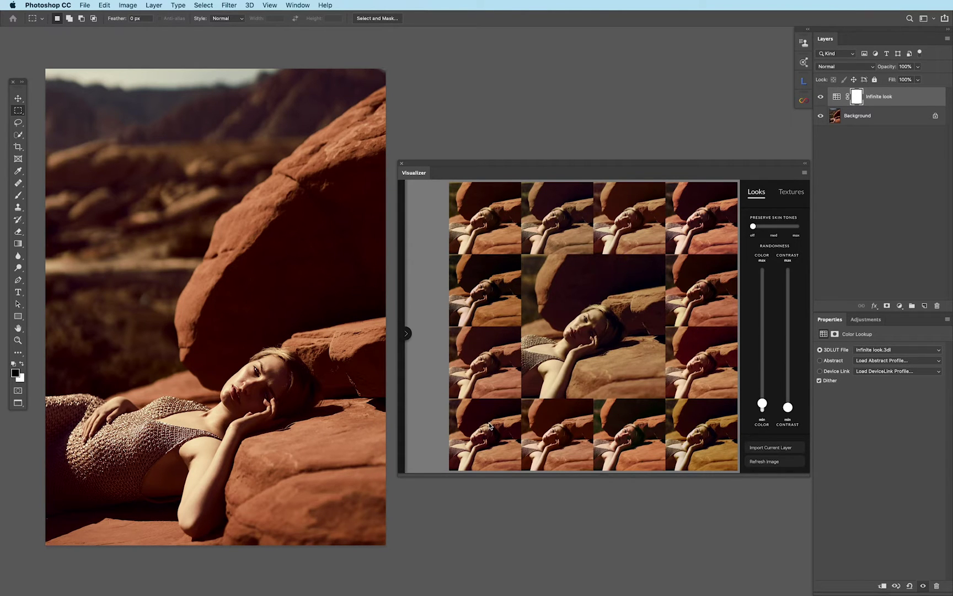
# Step: Make the applied red-brown look the base for new variations and save it as a favourite
pyautogui.click(489, 426)
pyautogui.moveTo(555, 362)
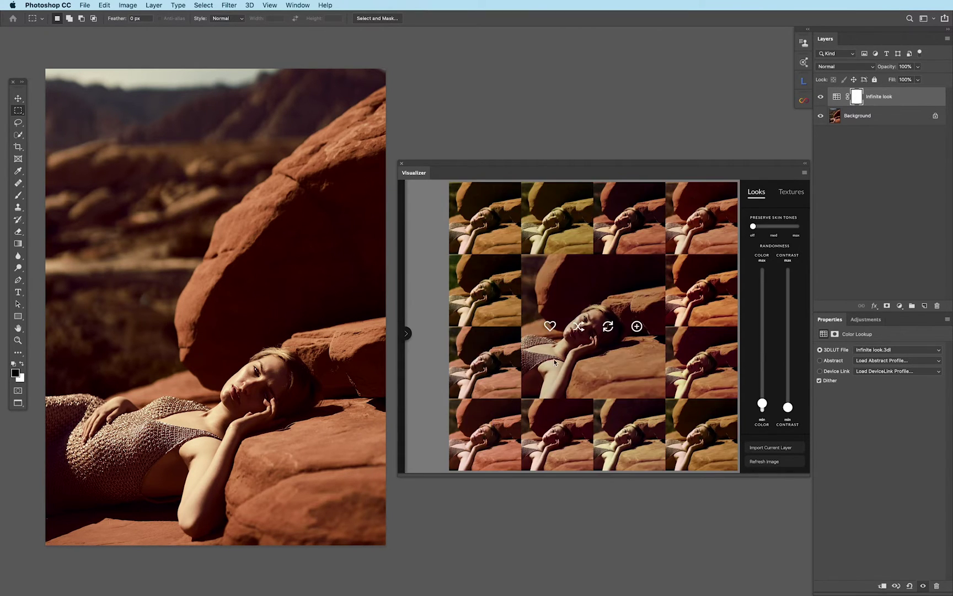
pyautogui.click(550, 326)
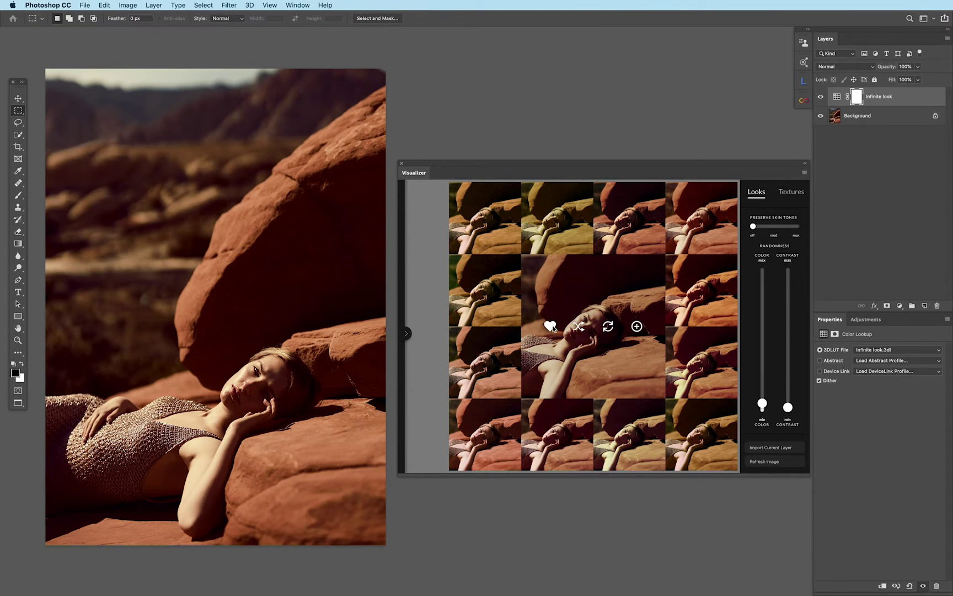
# Step: Rename the newly saved favourite look to "All Rocks" and close the favourites list
pyautogui.click(406, 333)
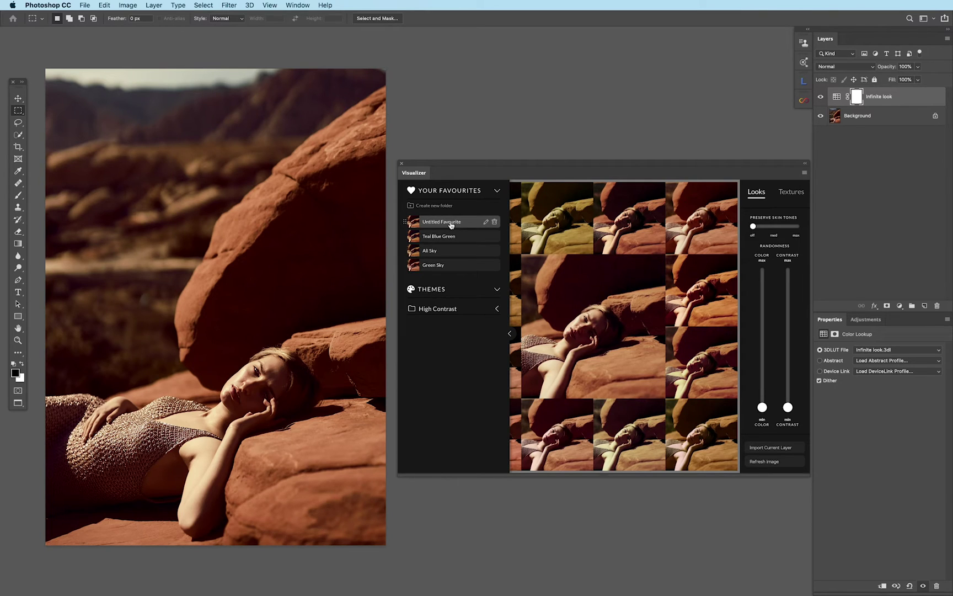
pyautogui.click(447, 224)
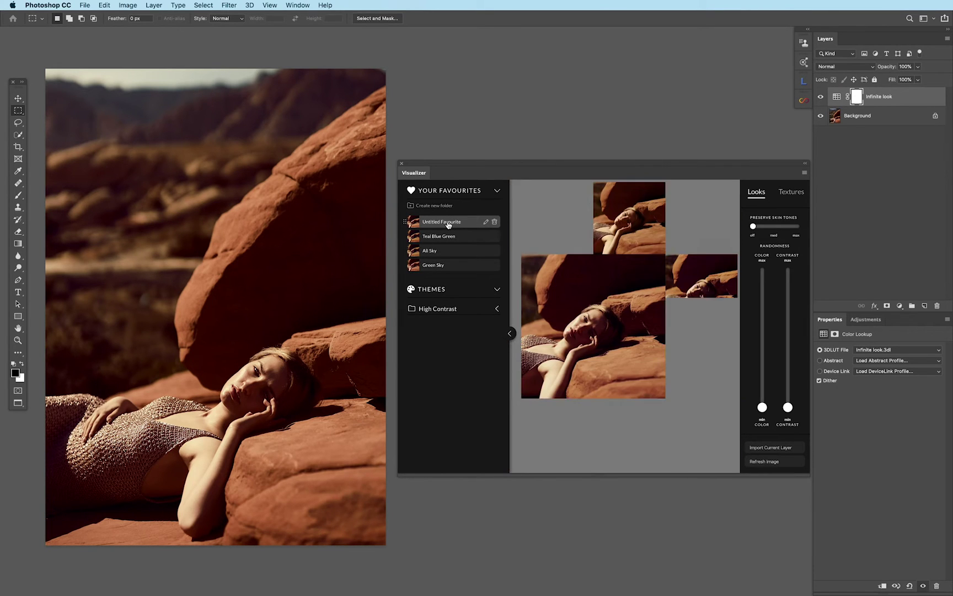
pyautogui.click(485, 221)
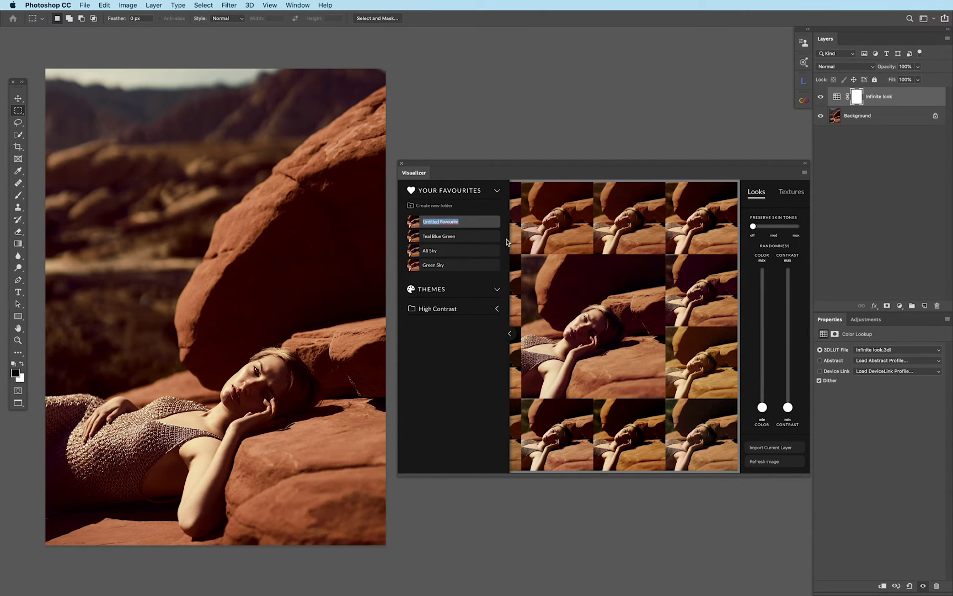
pyautogui.write('All Rocks')
pyautogui.press('Return')
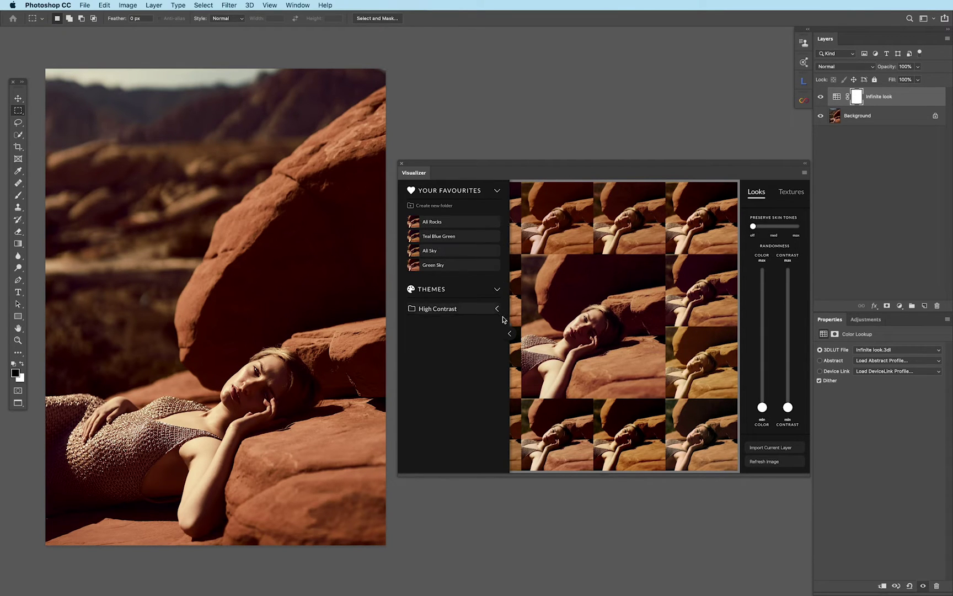
pyautogui.click(510, 333)
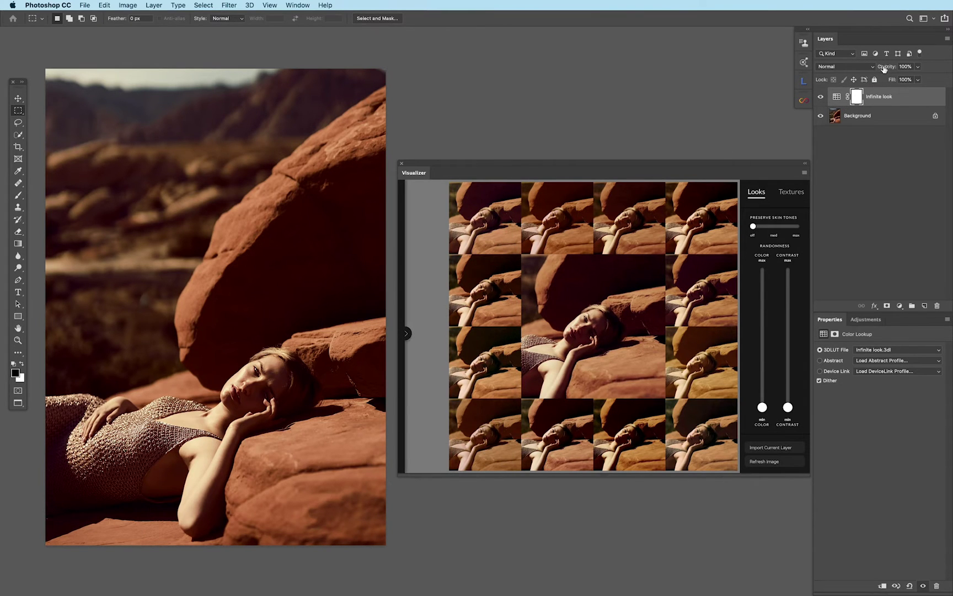
# Step: Set the Infinite look layer's opacity to 42% and its blend mode to Soft Light
pyautogui.moveTo(882, 67); pyautogui.dragTo(849, 67)
pyautogui.click(850, 67)
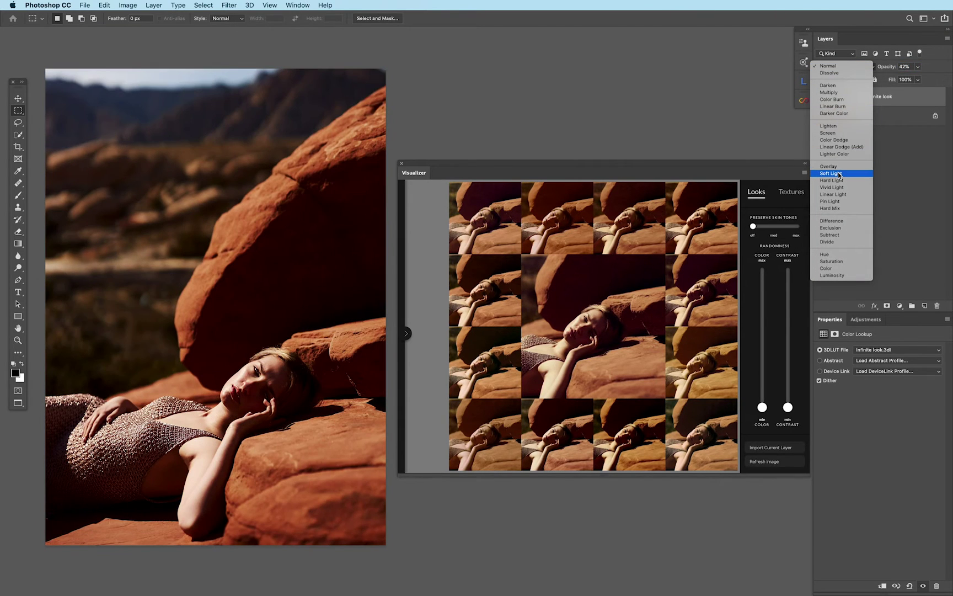
pyautogui.click(839, 173)
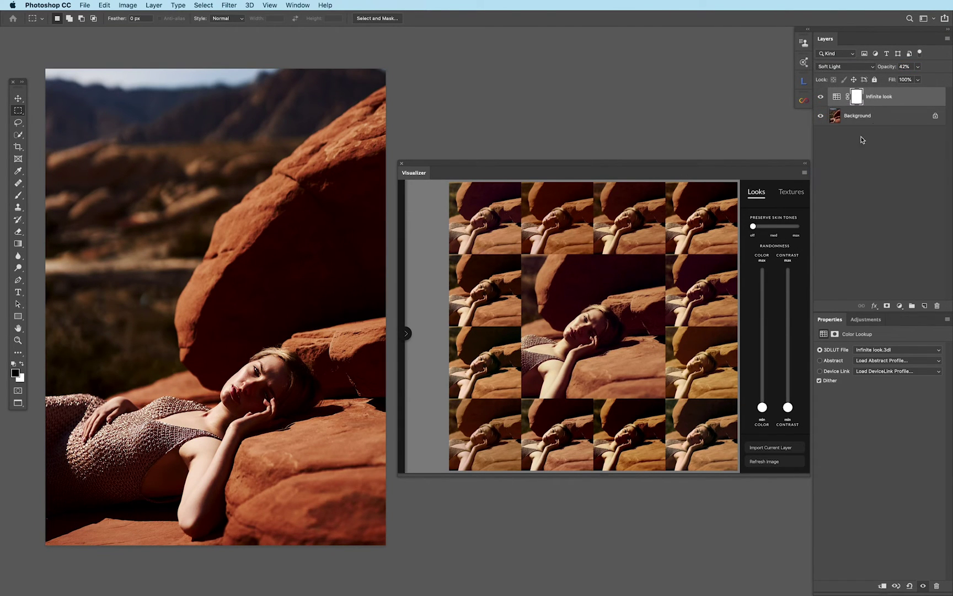
# Step: Duplicate the Infinite look layer, set the copy's blend mode to Normal and lower its opacity to 0%
pyautogui.press('super+j')
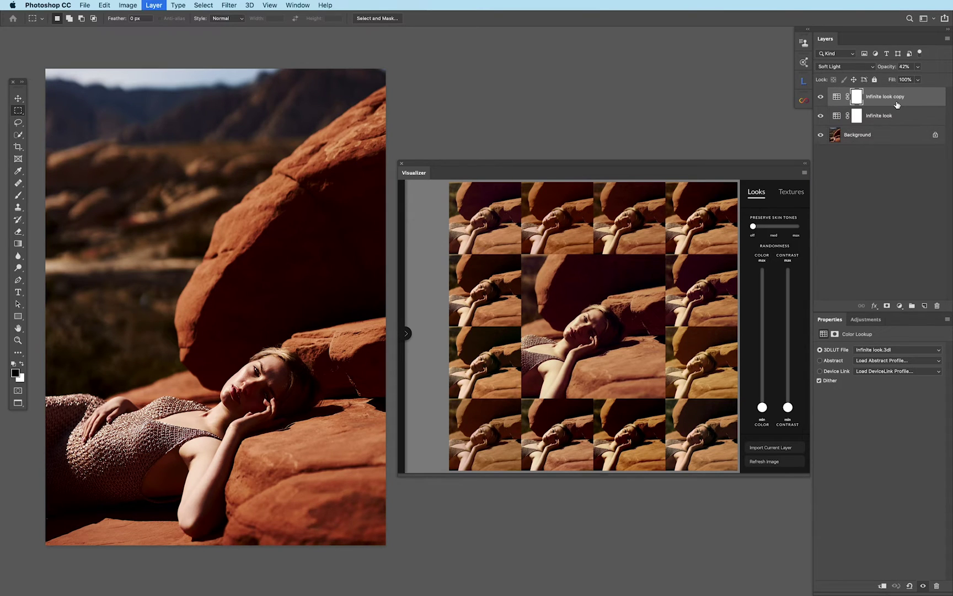
pyautogui.click(861, 66)
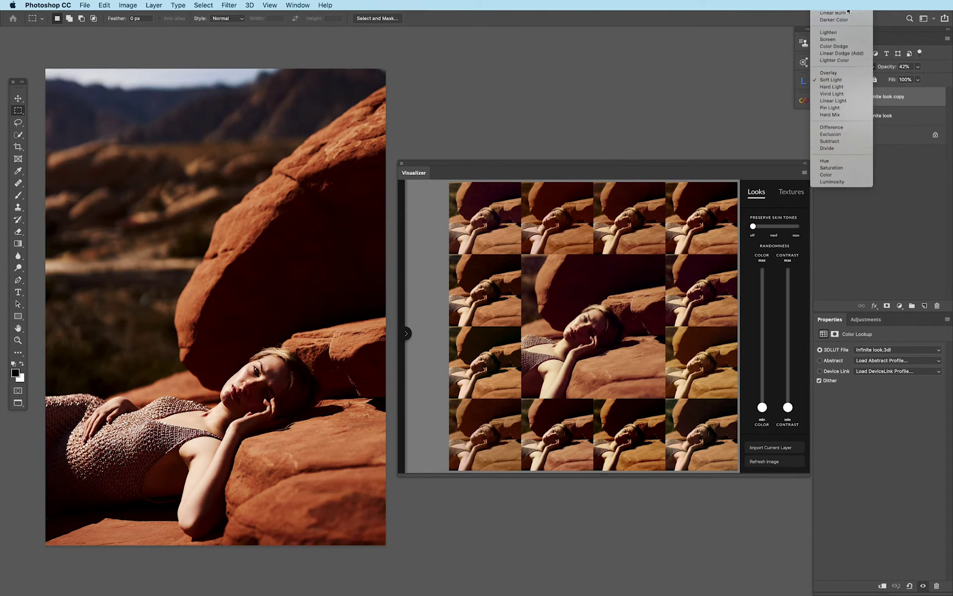
pyautogui.click(846, 13)
pyautogui.moveTo(886, 66); pyautogui.dragTo(789, 68)
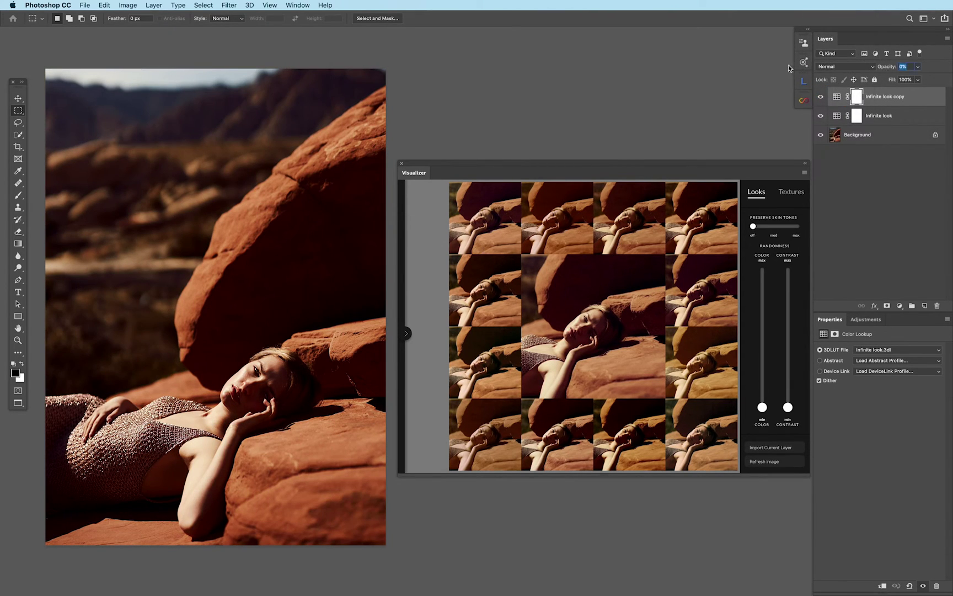
# Step: Reduce the original Soft Light Infinite look layer's opacity to a subtle level, trying 2% along the way
pyautogui.click(871, 115)
pyautogui.moveTo(885, 72); pyautogui.dragTo(860, 70)
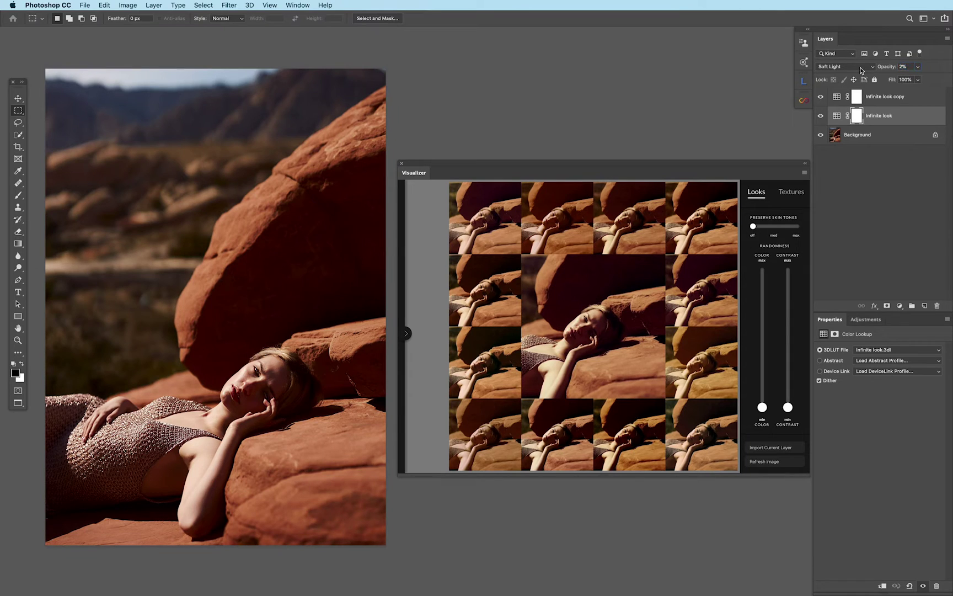
pyautogui.moveTo(886, 69); pyautogui.dragTo(902, 69)
# Step: Set the Infinite look copy layer's opacity to 52%, comparing the photo with that layer hidden and shown, and collapse the Visualizer
pyautogui.click(885, 96)
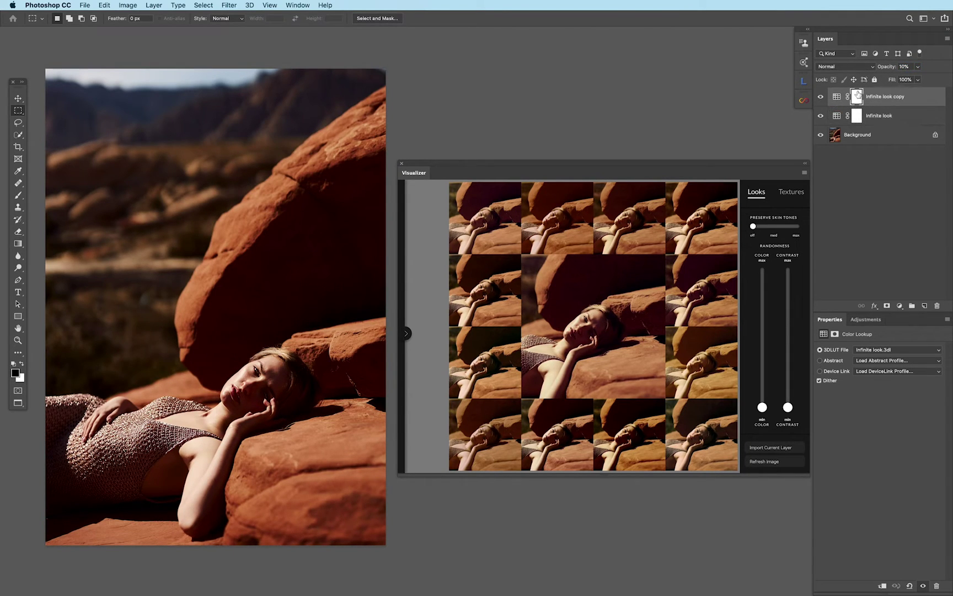
pyautogui.click(820, 96)
pyautogui.click(818, 97)
pyautogui.moveTo(887, 69); pyautogui.dragTo(899, 70)
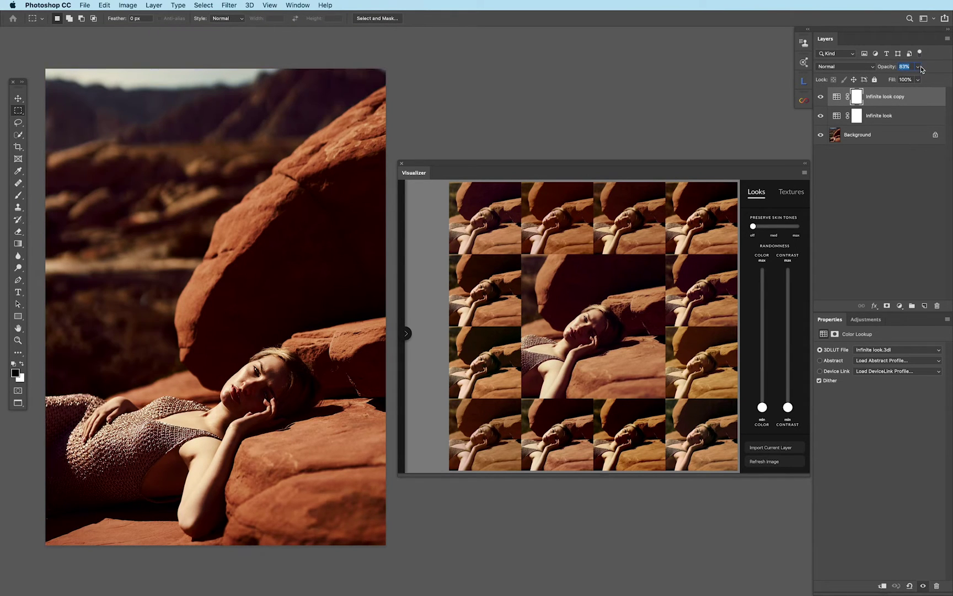
pyautogui.click(821, 97)
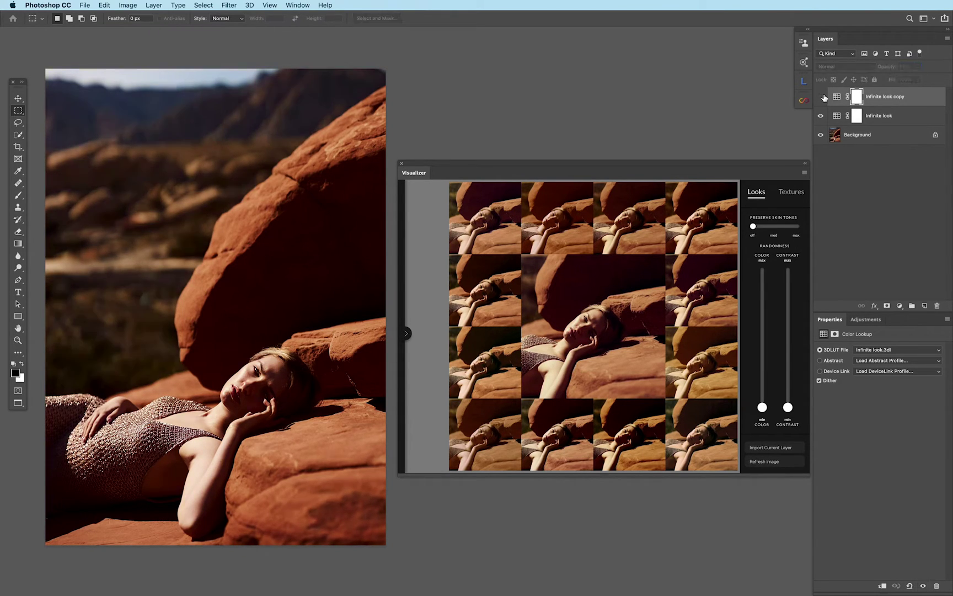
pyautogui.click(821, 97)
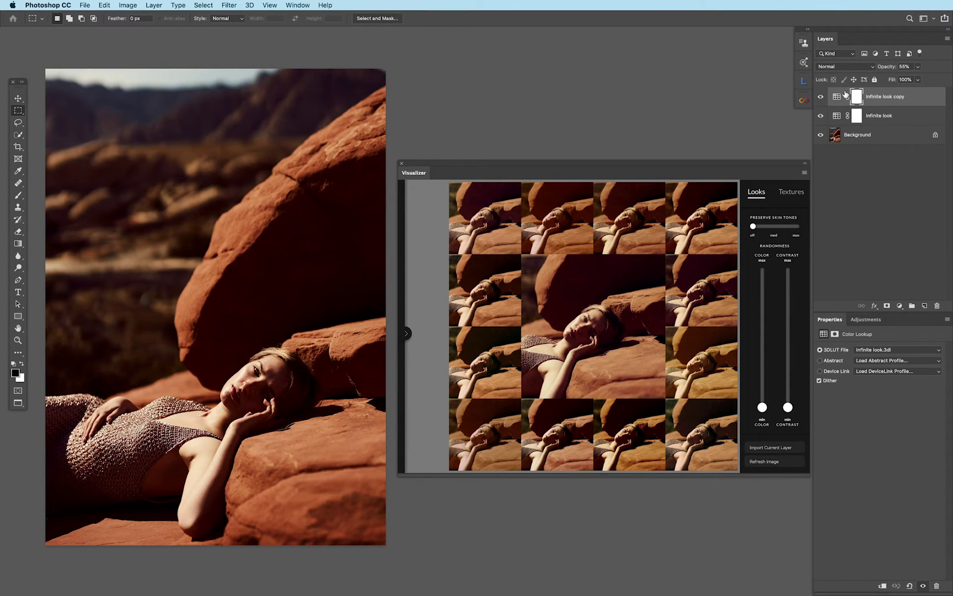
pyautogui.moveTo(883, 70); pyautogui.dragTo(884, 70)
pyautogui.click(806, 164)
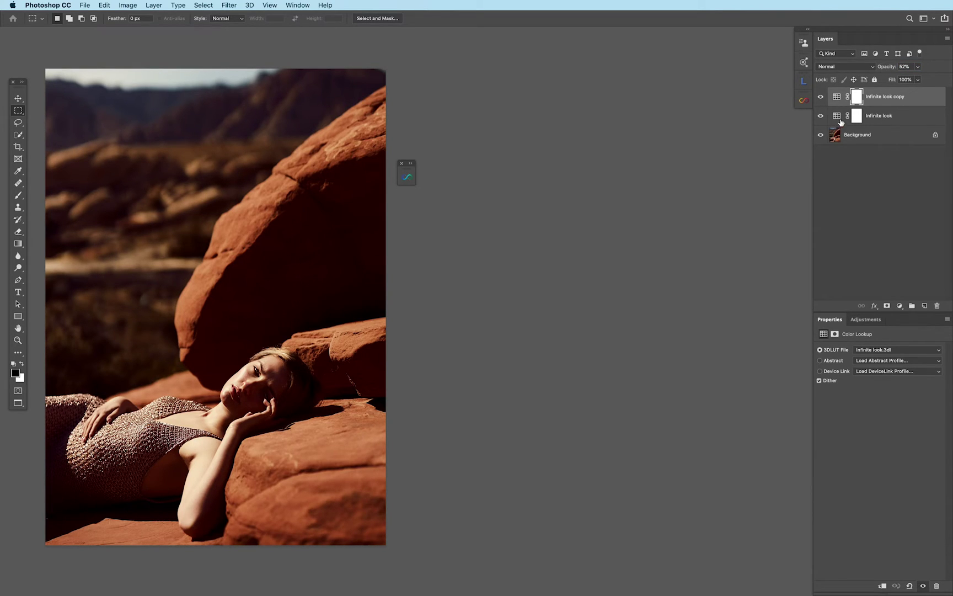
# Step: Generate a Light-intensity color grade with Infinite Color, dismiss the error, and turn off its Color Lookup component
pyautogui.click(804, 102)
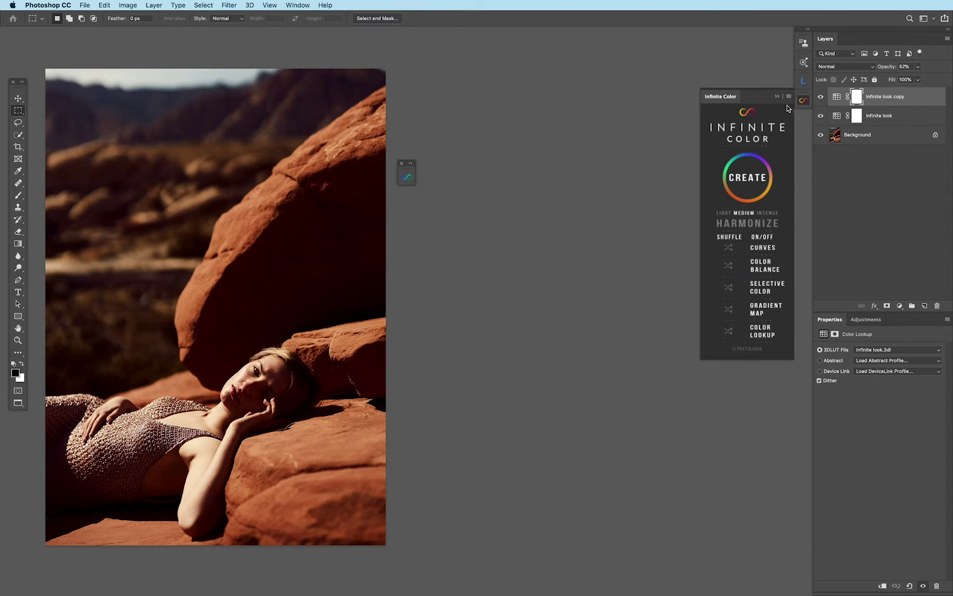
pyautogui.click(746, 181)
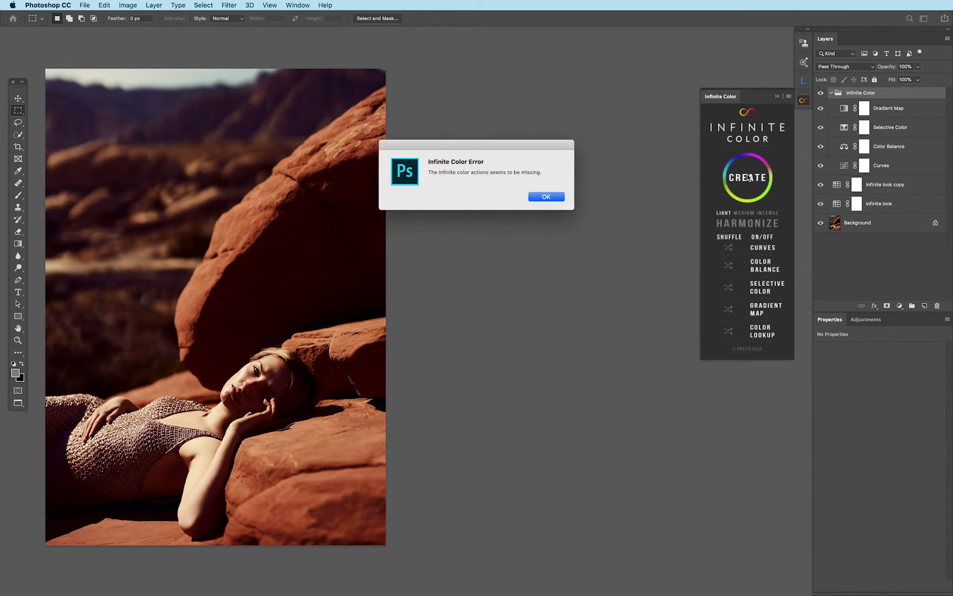
pyautogui.click(553, 197)
pyautogui.click(758, 330)
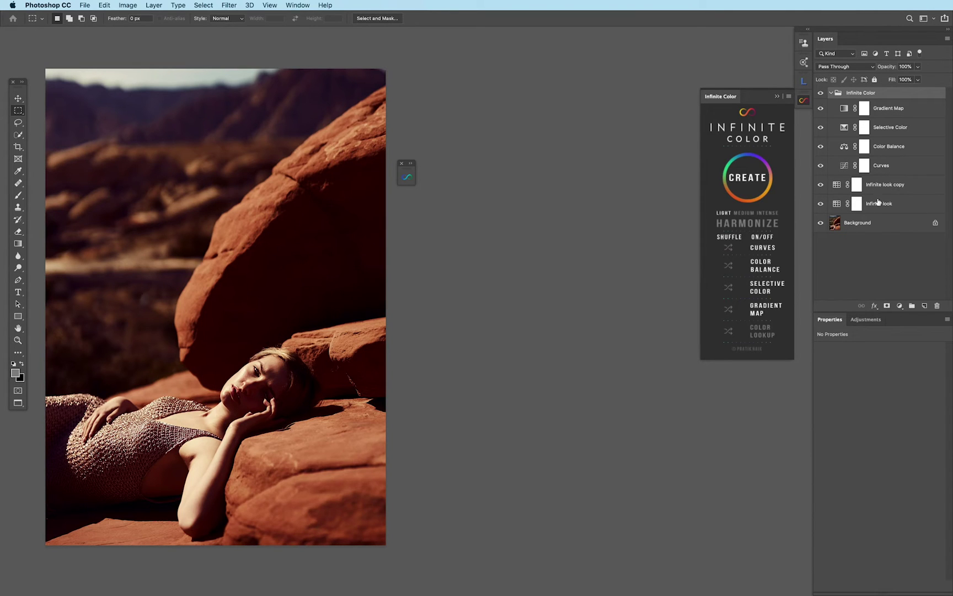
# Step: Regenerate the Infinite Color grade repeatedly until it produces the variation with a green-to-blue gradient map
pyautogui.click(751, 178)
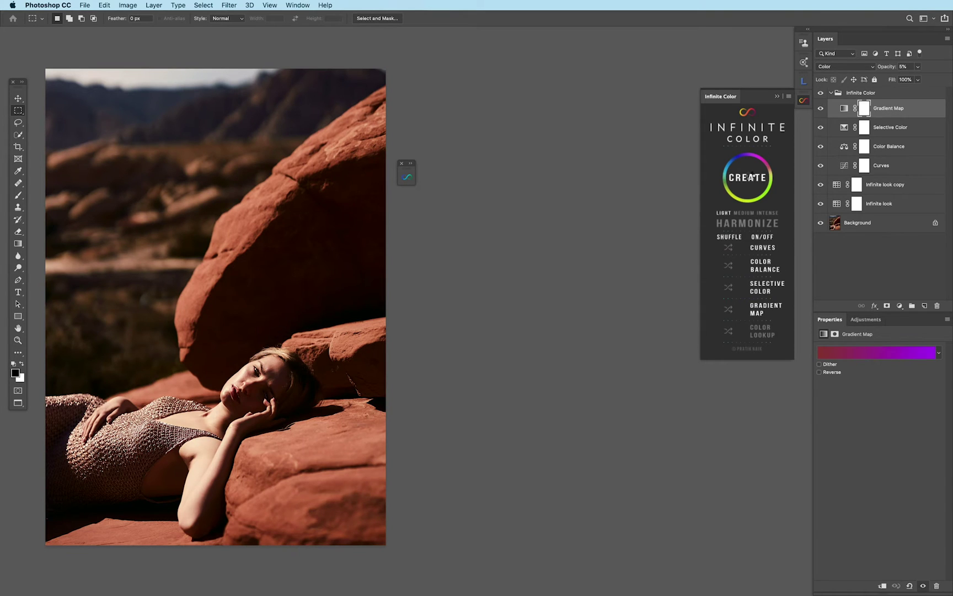
pyautogui.click(750, 178)
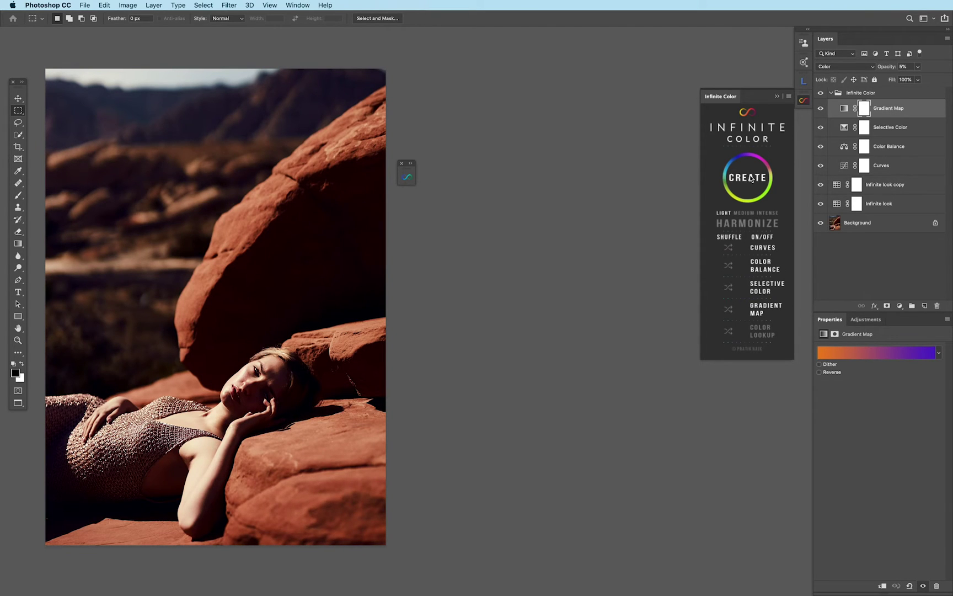
pyautogui.click(750, 178)
pyautogui.click(749, 178)
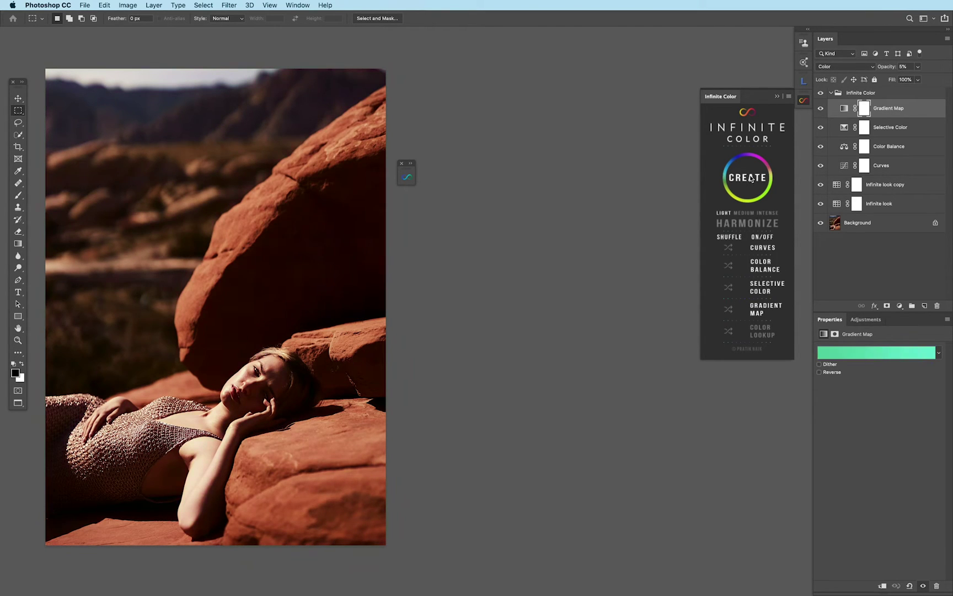
pyautogui.click(750, 179)
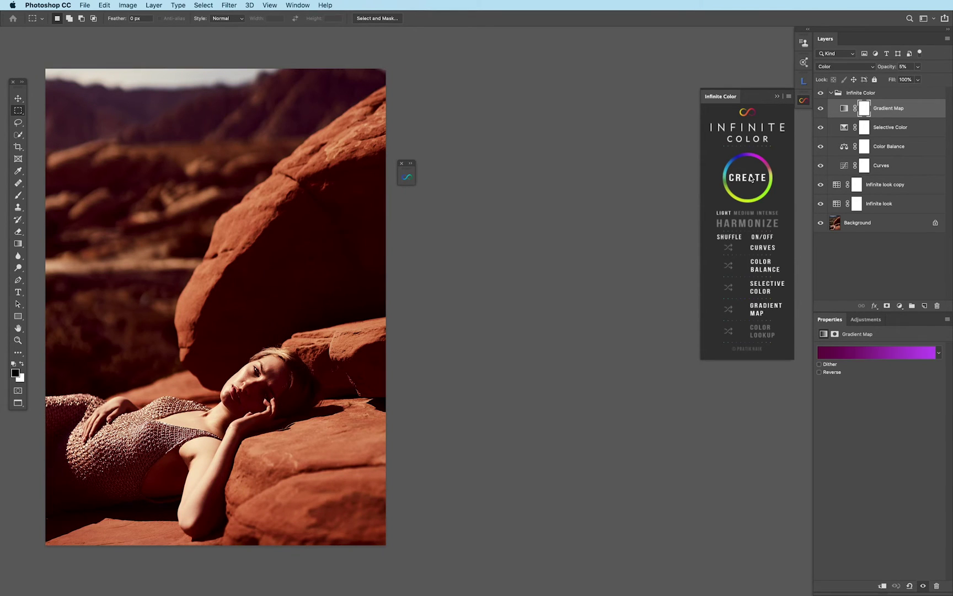
pyautogui.click(750, 178)
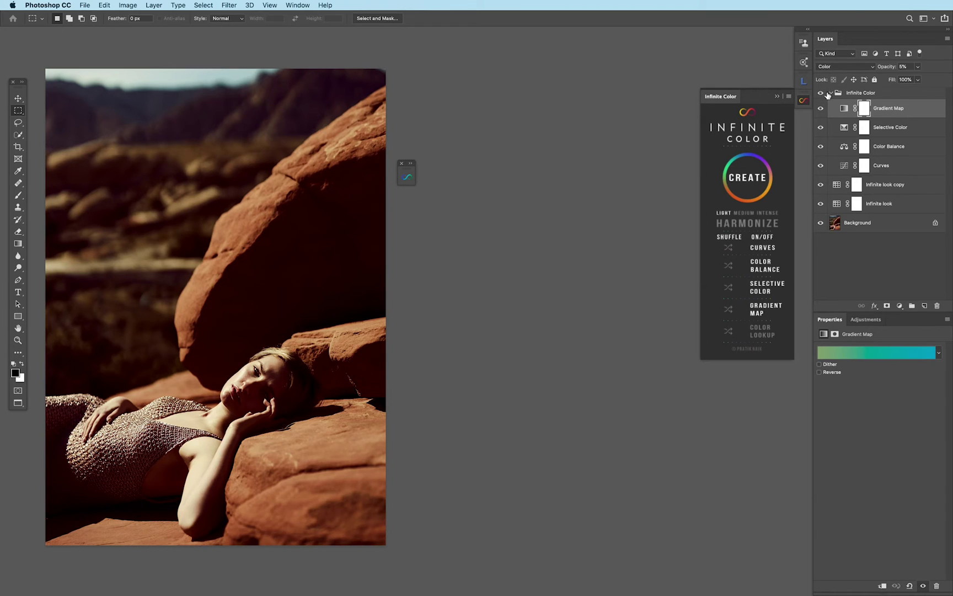
# Step: Collapse the Infinite Color group and group the Infinite look and Infinite look copy layers together
pyautogui.click(827, 94)
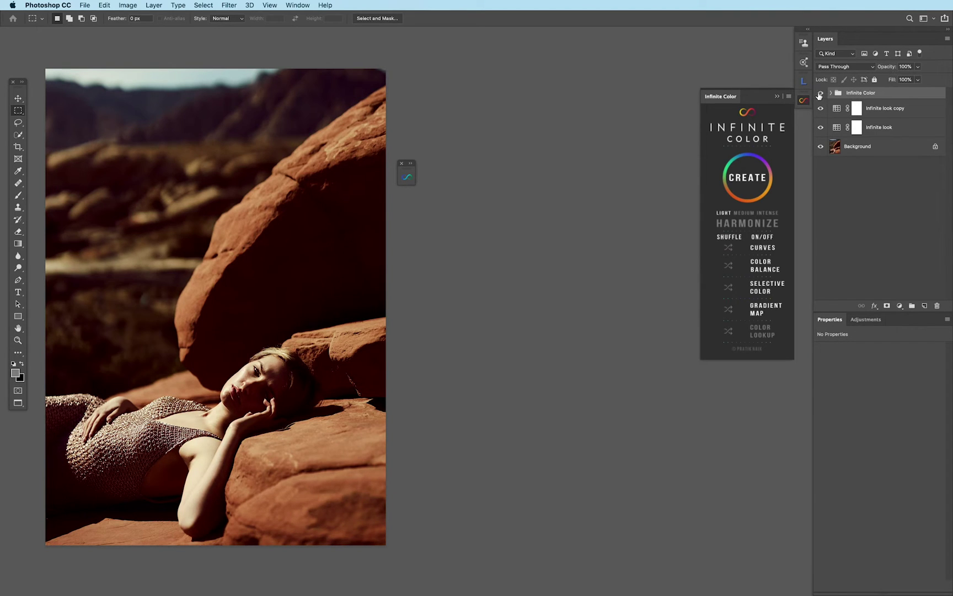
pyautogui.click(869, 114)
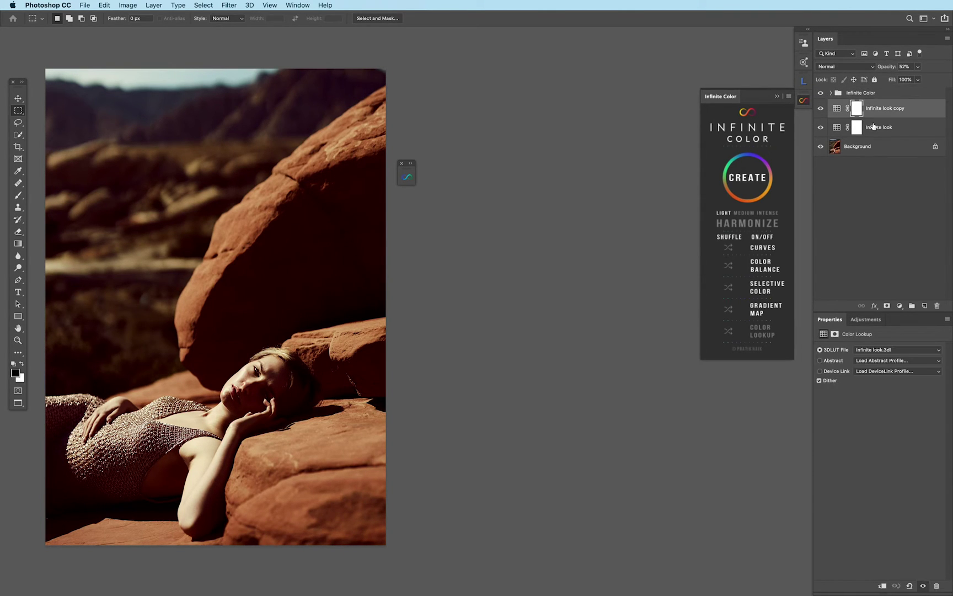
pyautogui.keyDown('shift'); pyautogui.click(873, 126); pyautogui.keyUp('shift')
pyautogui.press('super+g')
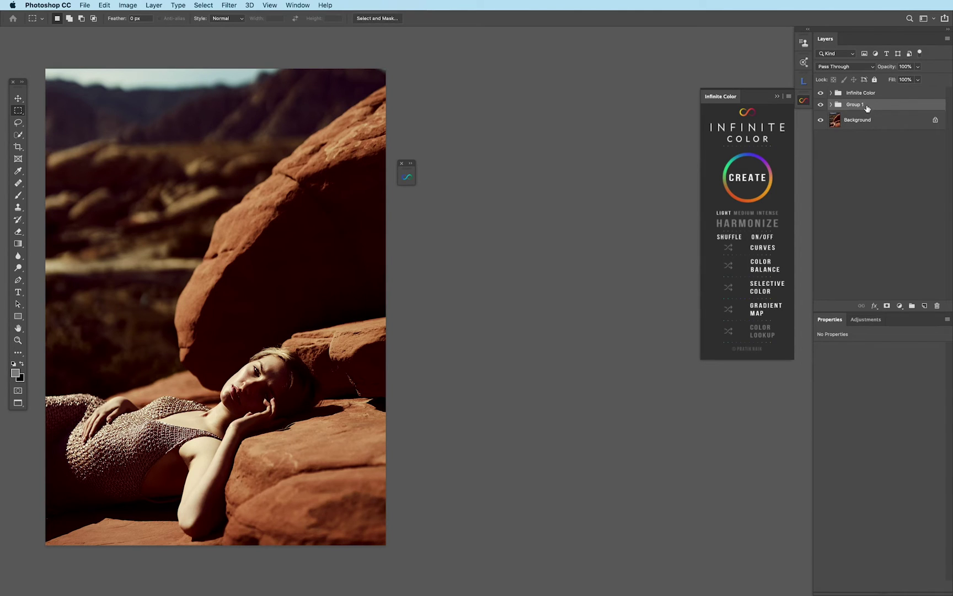
# Step: Rename the group of Infinite look layers as ILP and set its opacity to 48%
pyautogui.doubleClick(855, 105)
pyautogui.write('ILP')
pyautogui.press('Return')
pyautogui.moveTo(890, 70); pyautogui.dragTo(868, 69)
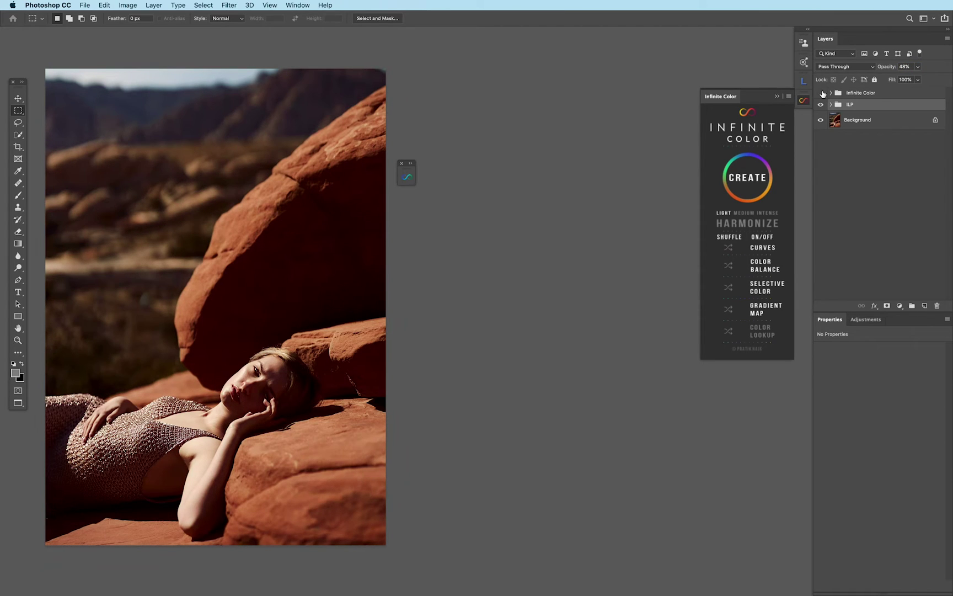
# Step: Show the Infinite Color group, center the photo in the workspace, and move the small floating panel off the photo
pyautogui.click(822, 92)
pyautogui.press('z')
pyautogui.moveTo(341, 251); pyautogui.dragTo(504, 249)
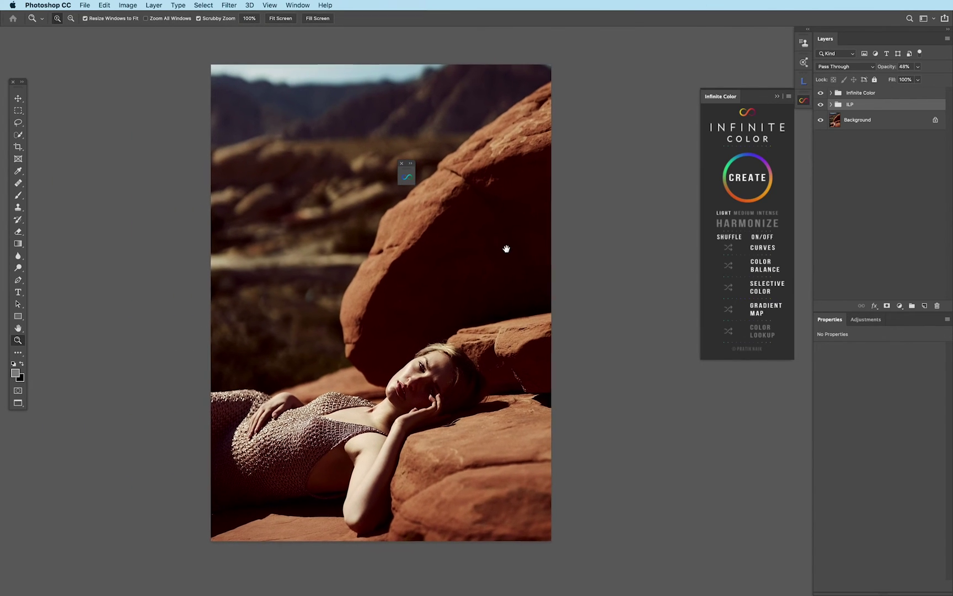
pyautogui.moveTo(408, 164); pyautogui.dragTo(662, 277)
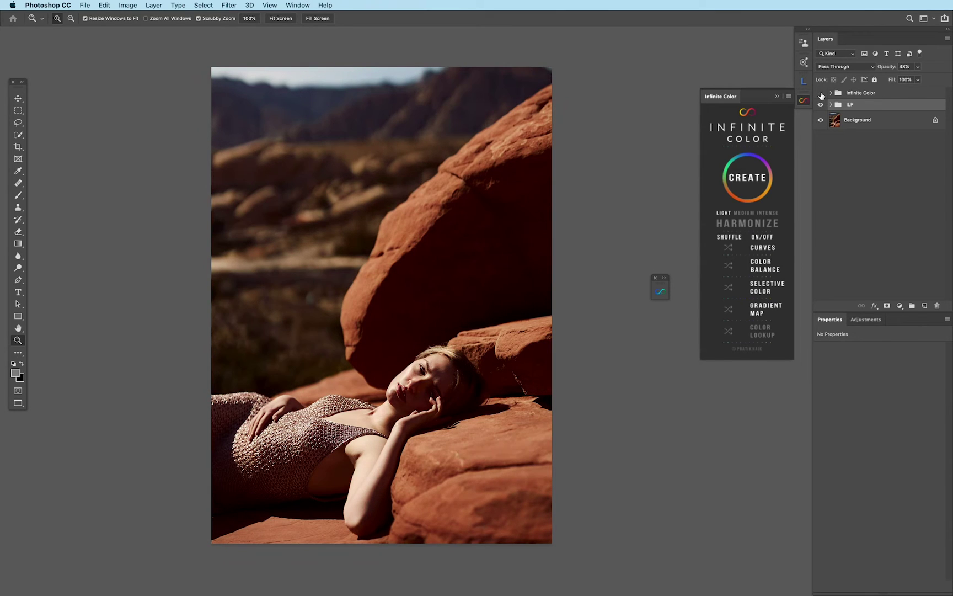
# Step: Compare the photo with the Infinite Color and ILP groups hidden and shown, separately and together, leaving both visible
pyautogui.click(820, 93)
pyautogui.click(821, 94)
pyautogui.click(821, 95)
pyautogui.click(821, 106)
pyautogui.click(821, 106)
pyautogui.click(821, 106)
pyautogui.click(821, 106)
pyautogui.moveTo(821, 95); pyautogui.dragTo(821, 106)
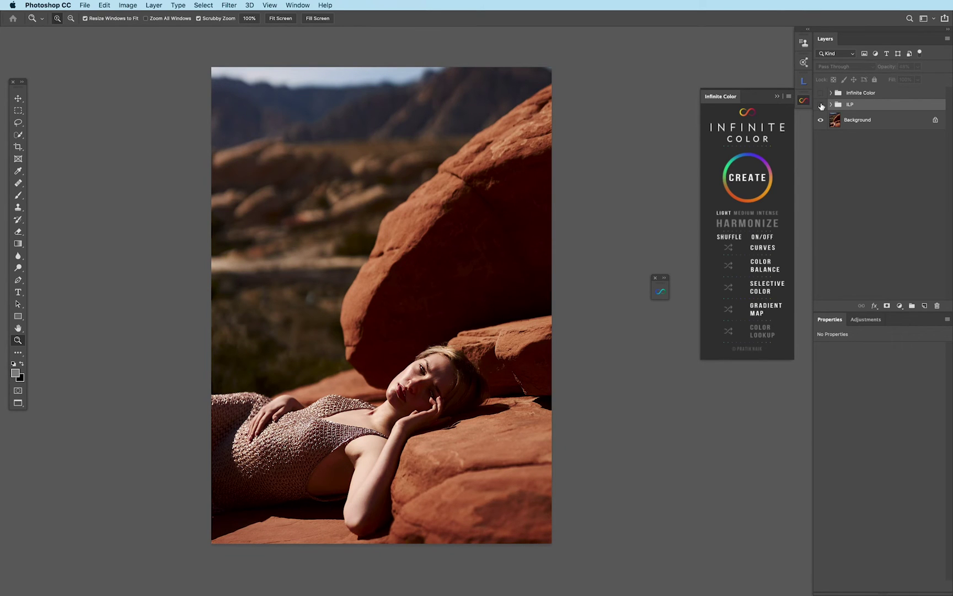
pyautogui.click(821, 105)
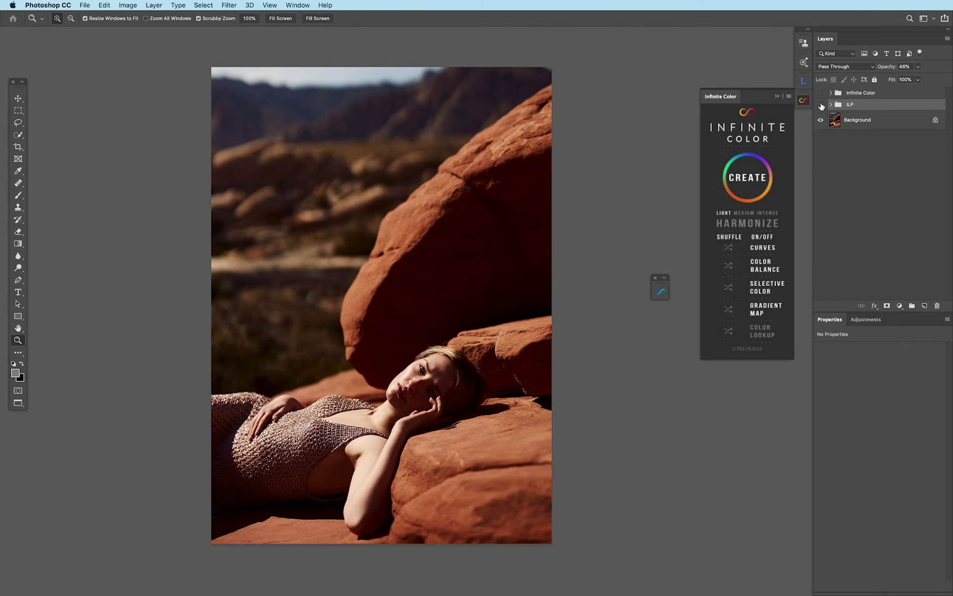
pyautogui.click(822, 105)
pyautogui.click(821, 105)
pyautogui.click(820, 94)
# Step: Group the Infinite Color and ILP groups together and name the new group Color Grade
pyautogui.click(846, 91)
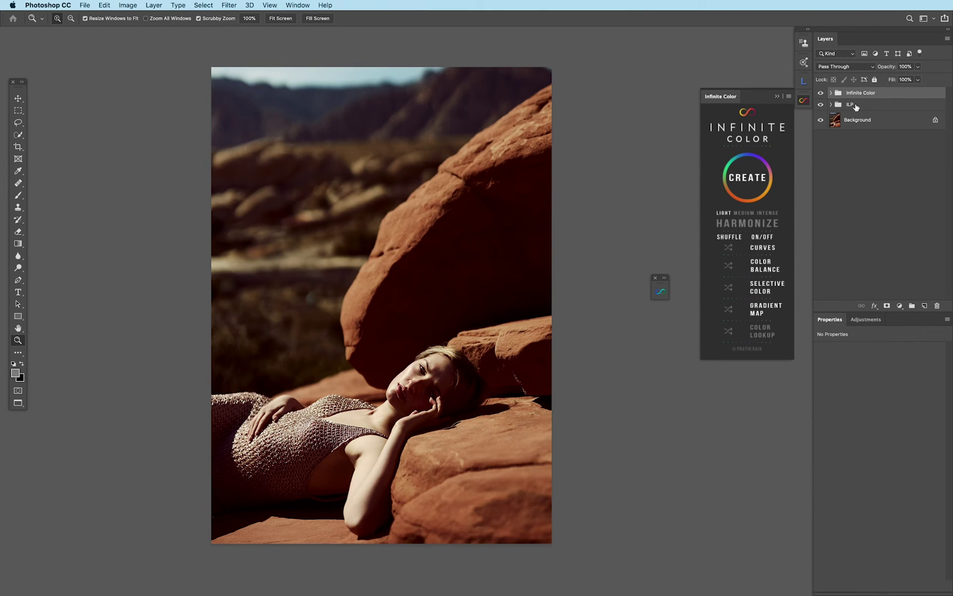
pyautogui.keyDown('shift'); pyautogui.click(855, 107); pyautogui.keyUp('shift')
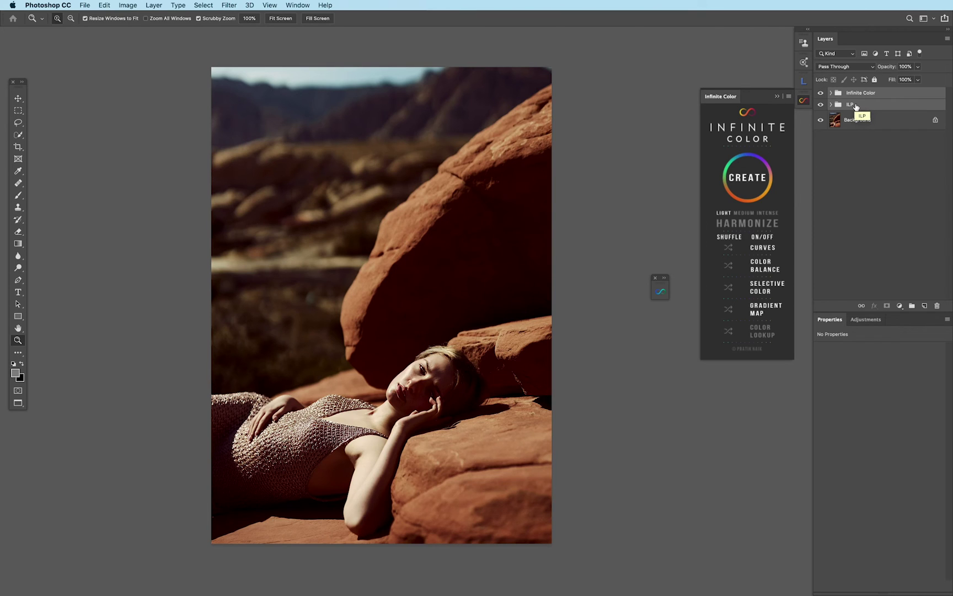
pyautogui.press('super+g')
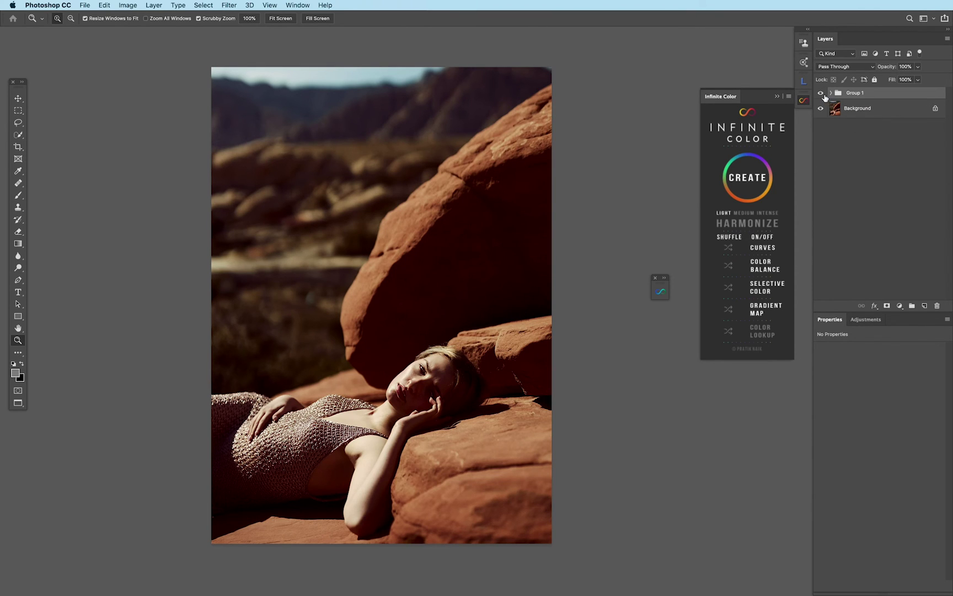
pyautogui.click(821, 93)
pyautogui.click(821, 93)
pyautogui.write('Color Grade')
pyautogui.press('BackSpace')
pyautogui.press('BackSpace')
pyautogui.write('de')
pyautogui.press('Return')
# Step: Compare the photo before and after grading by hiding and showing the Color Grade group
pyautogui.click(821, 93)
pyautogui.click(821, 94)
pyautogui.click(820, 94)
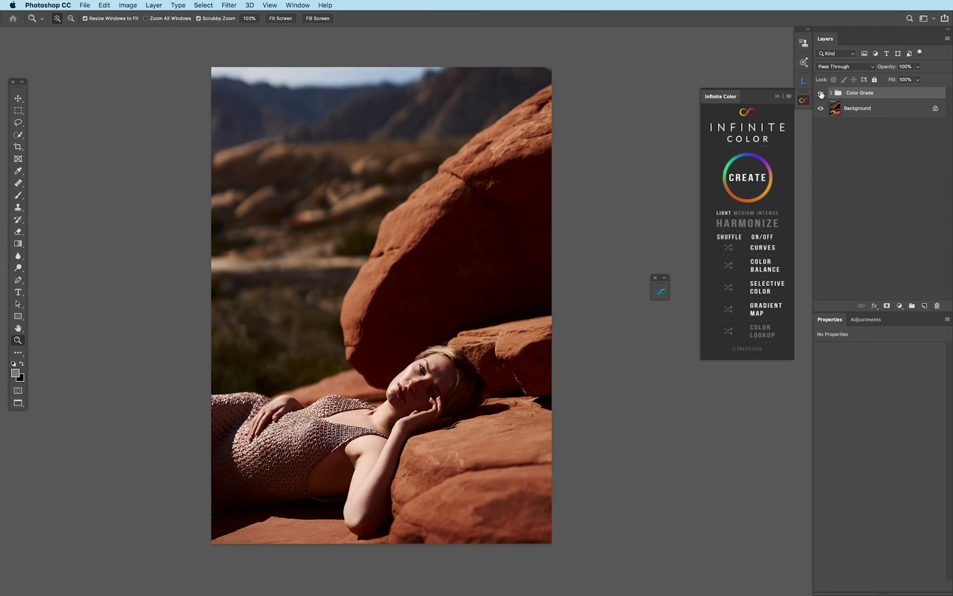
pyautogui.click(821, 94)
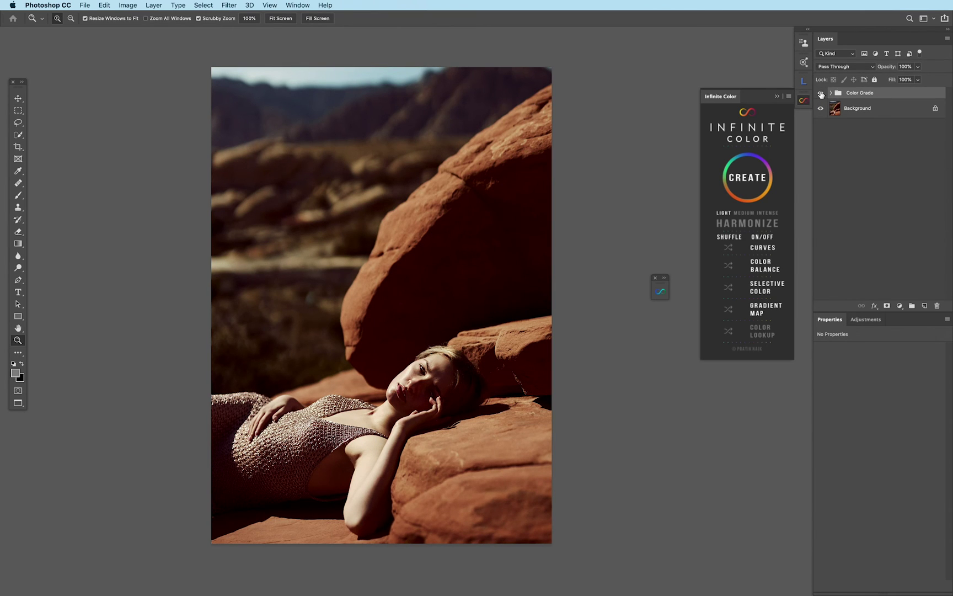
pyautogui.click(820, 93)
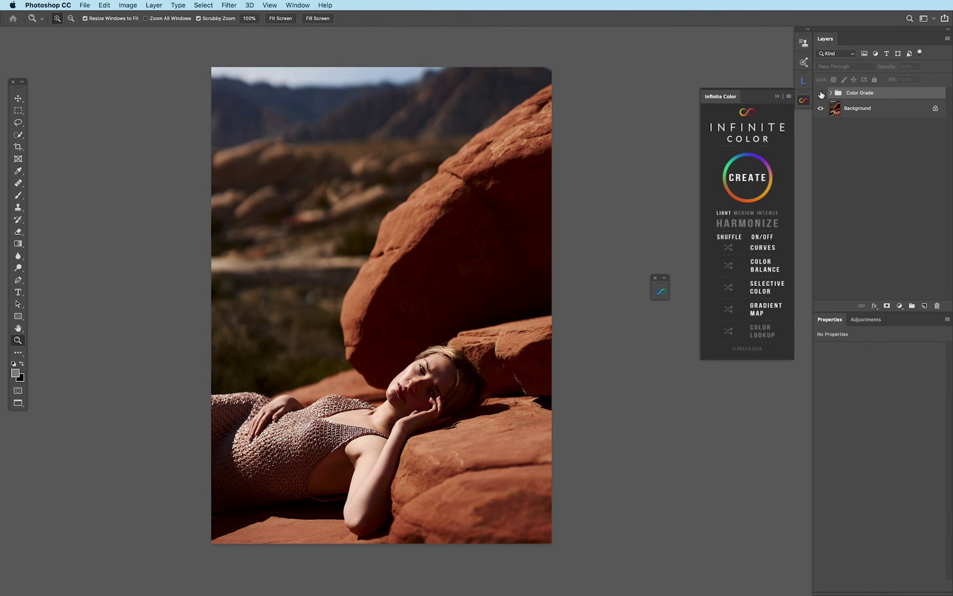
pyautogui.click(820, 94)
# Step: Expand the Color Grade and Infinite Color groups and compare the photo with the Curves and Gradient Map layers each hidden and shown
pyautogui.click(830, 93)
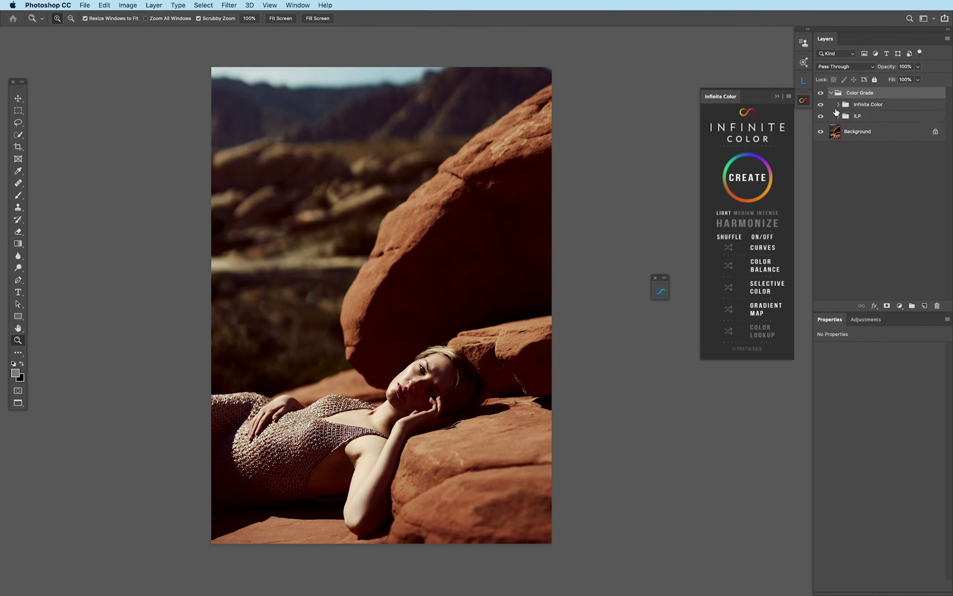
pyautogui.click(838, 104)
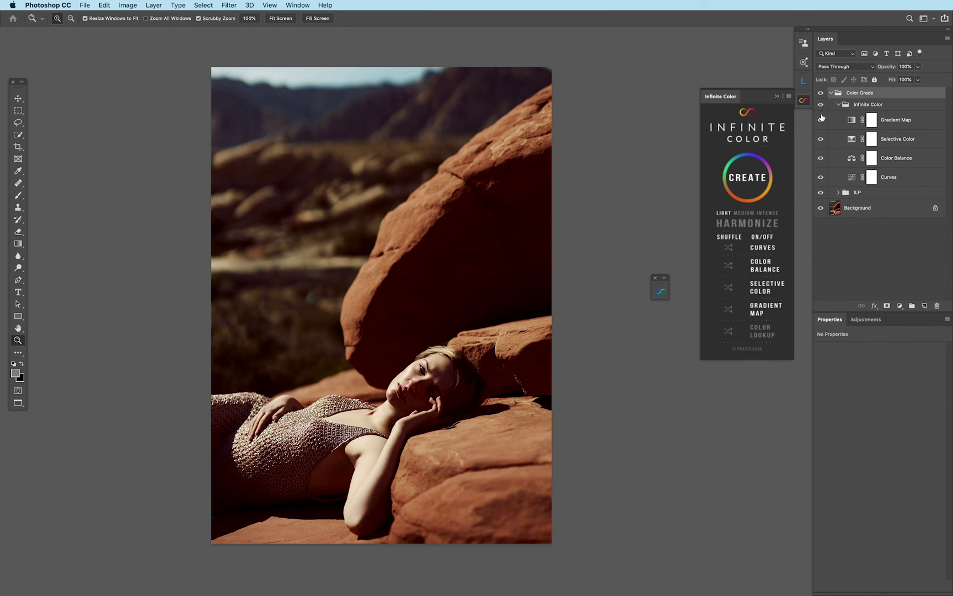
pyautogui.click(889, 177)
pyautogui.click(819, 177)
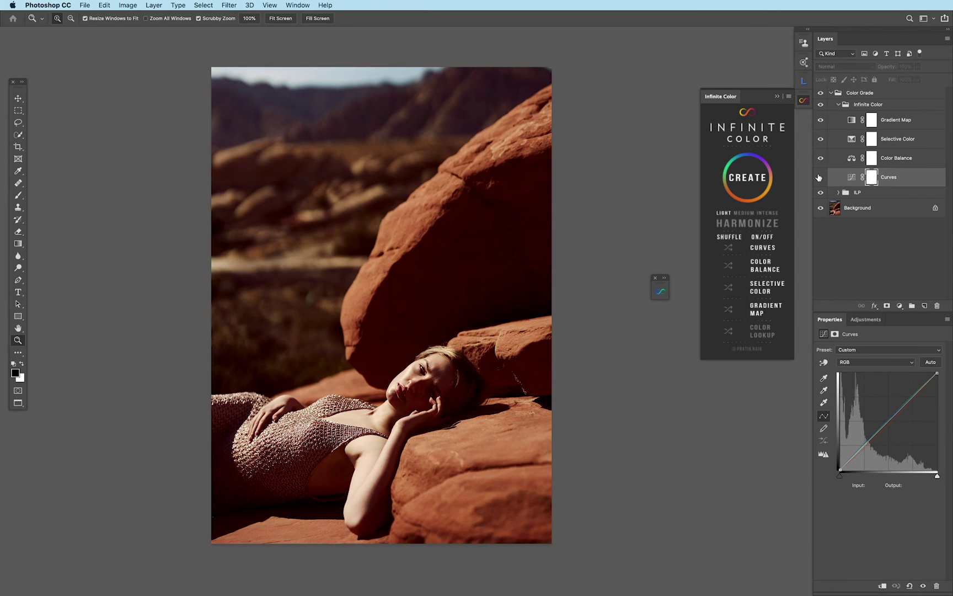
pyautogui.click(819, 177)
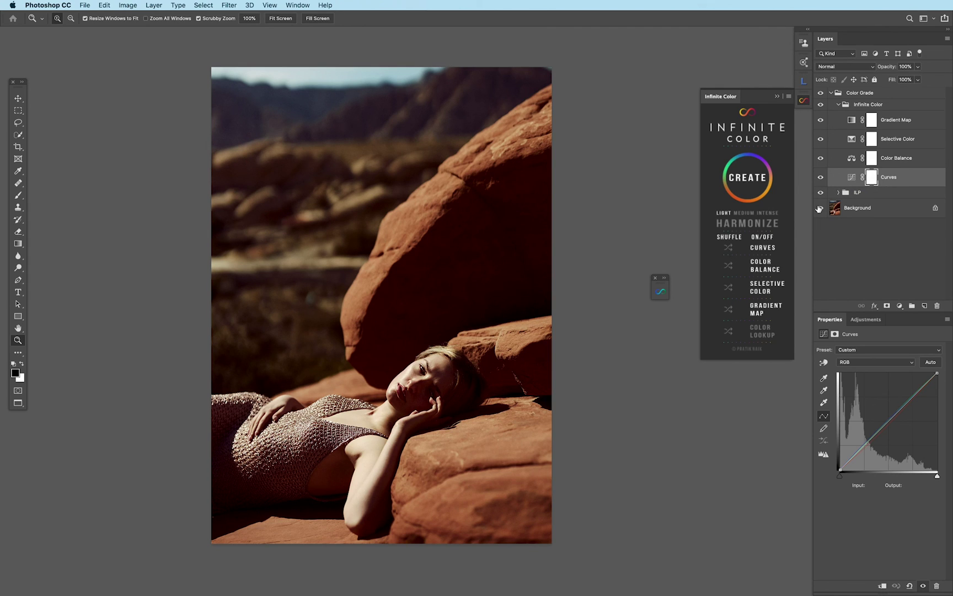
pyautogui.click(905, 125)
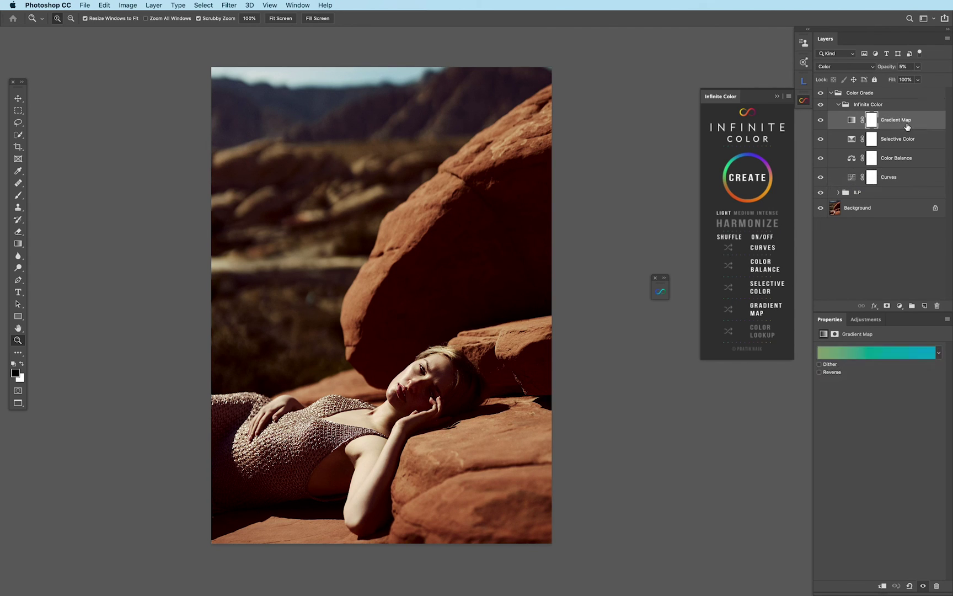
pyautogui.click(819, 121)
pyautogui.click(819, 120)
# Step: Try several shuffled Gradient Map variations, return to the green-to-blue gradient, and collapse the Infinite Color and Color Grade groups
pyautogui.click(728, 312)
pyautogui.click(728, 312)
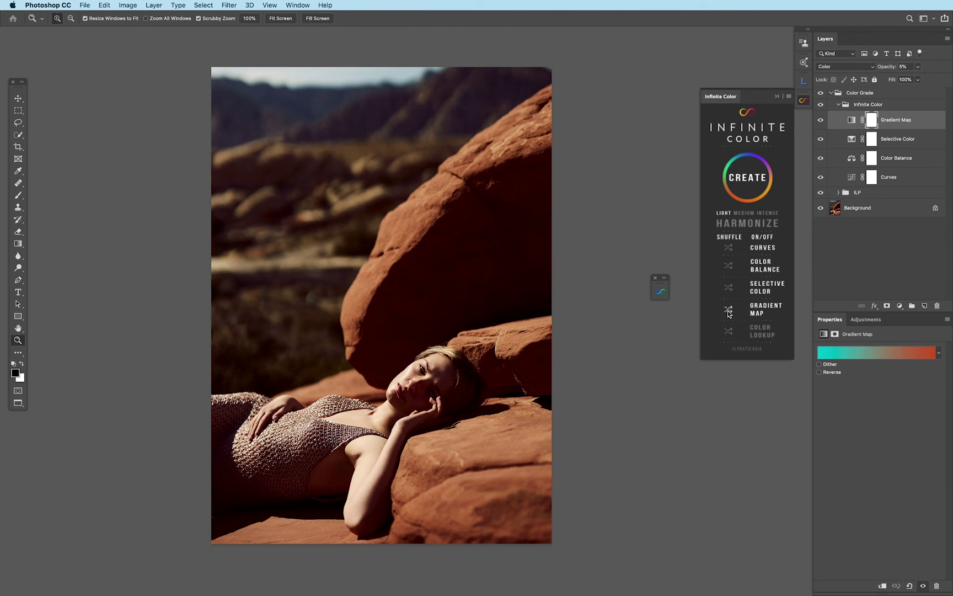
pyautogui.click(728, 313)
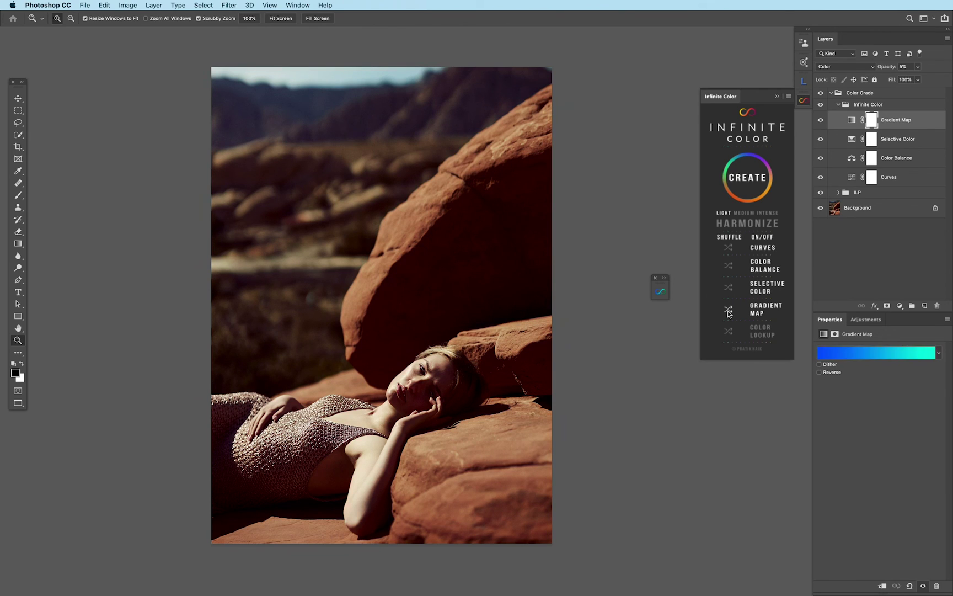
pyautogui.click(728, 312)
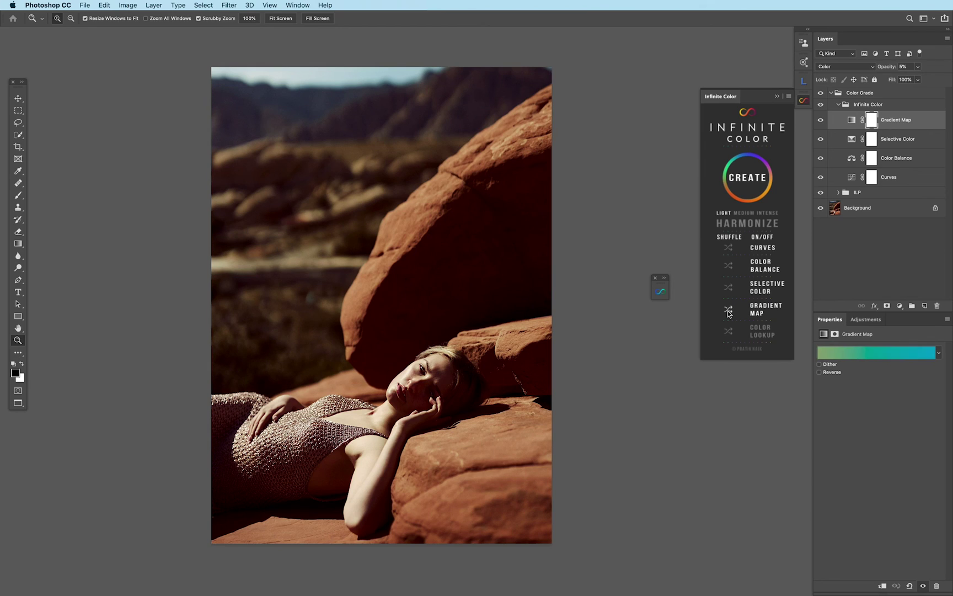
pyautogui.click(837, 104)
pyautogui.click(831, 93)
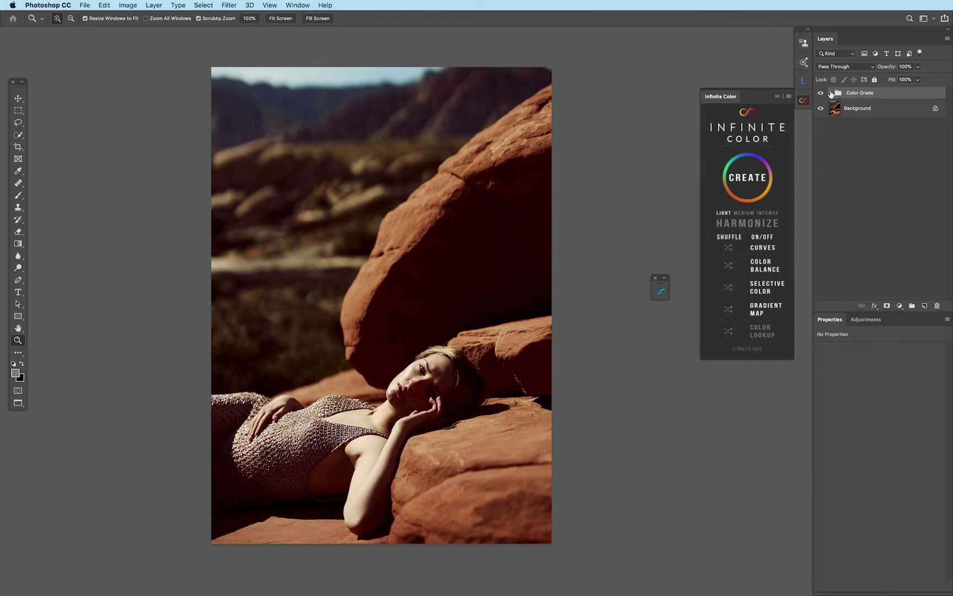